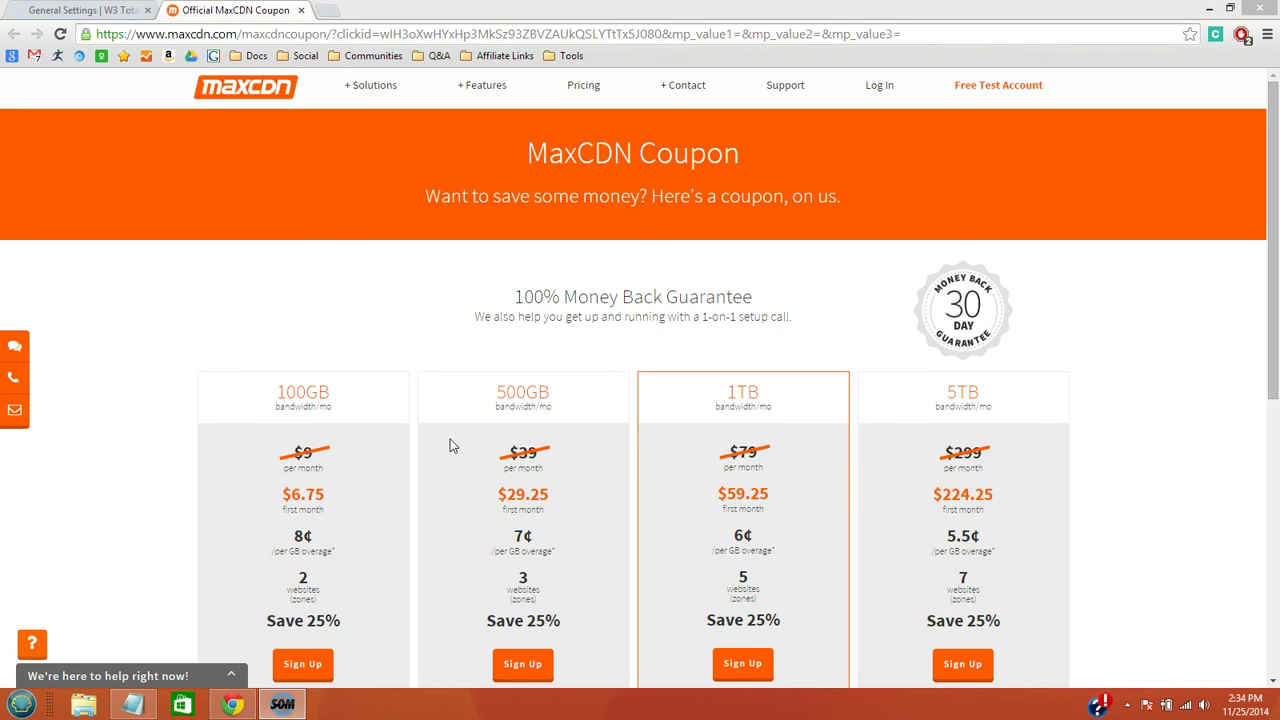
Switch to the W3 Total Cache General Settings tab showing the CDN box set to MaxCDN
click(97, 12)
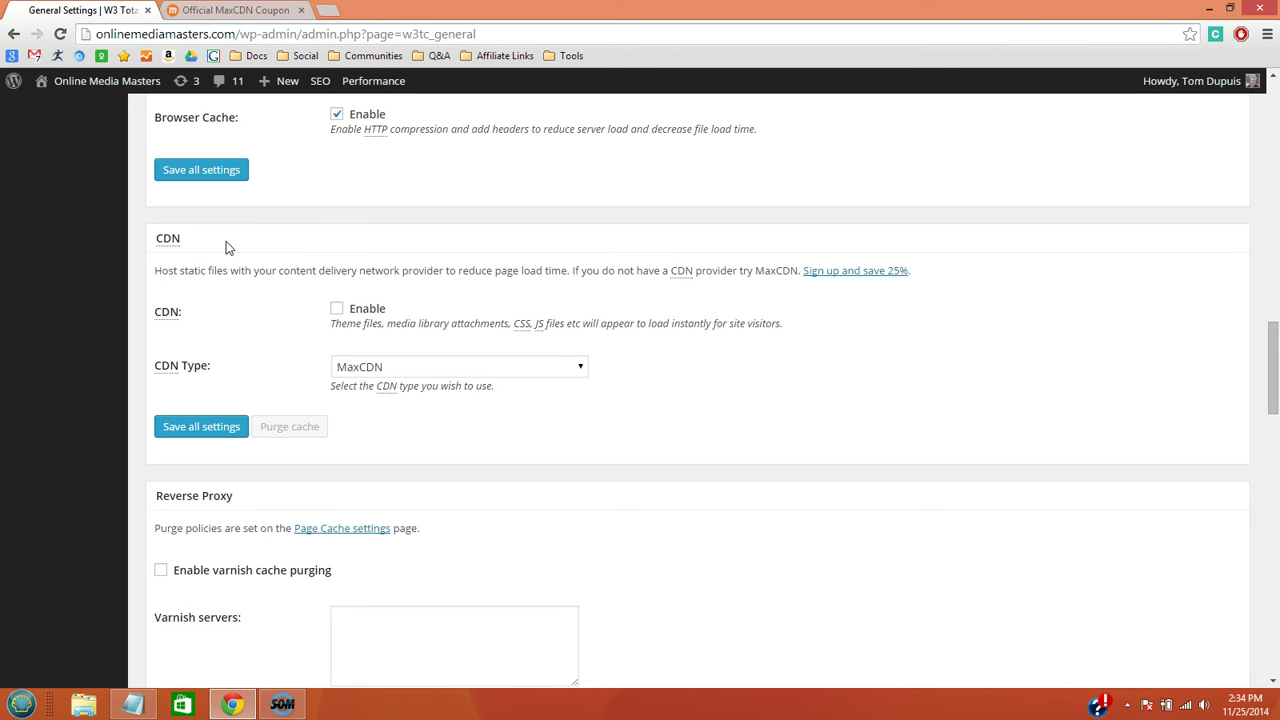
Return to the MaxCDN coupon page and highlight the 100GB plan's $6.75 first-month price
click(216, 9)
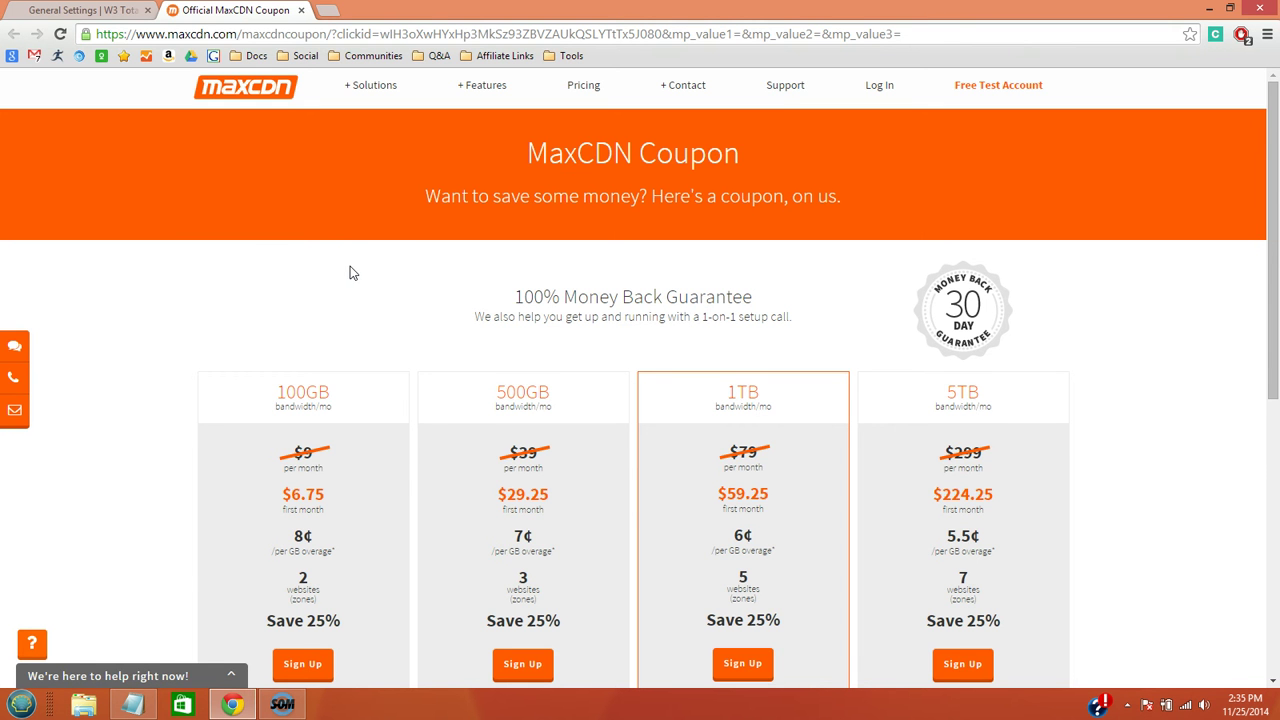
scroll(351, 273, down, 1)
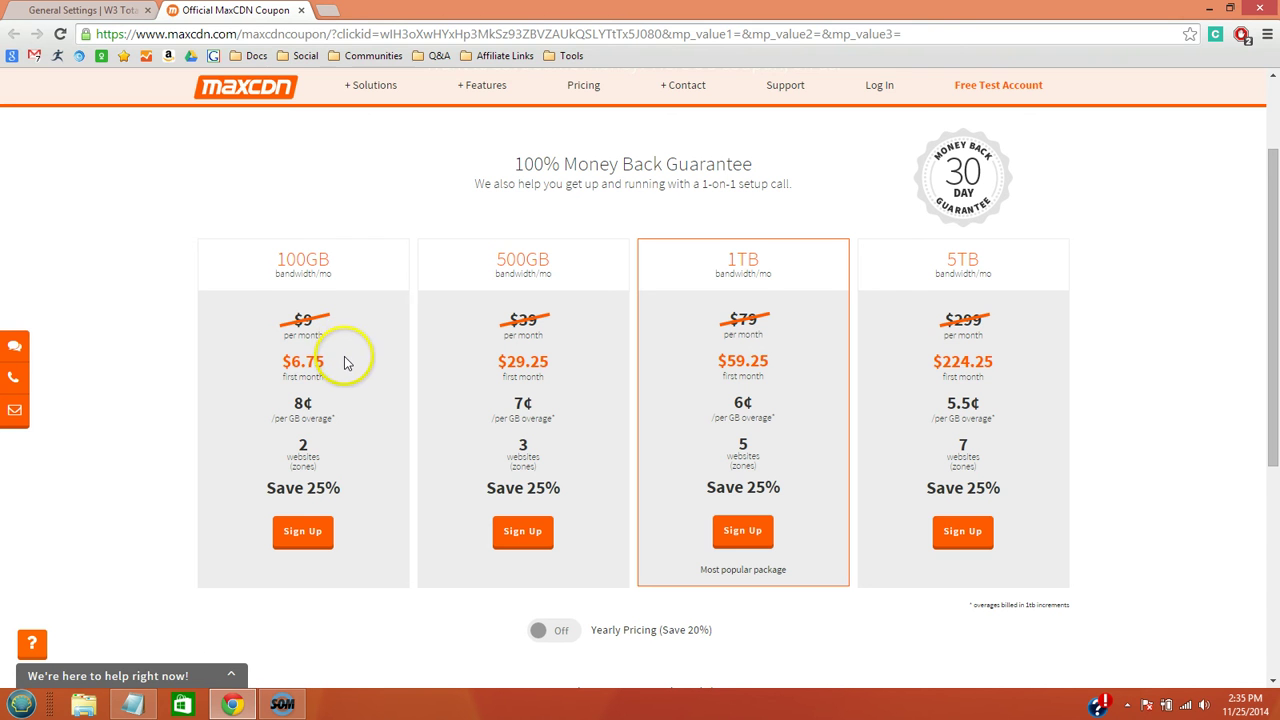
drag(335, 360, 273, 363)
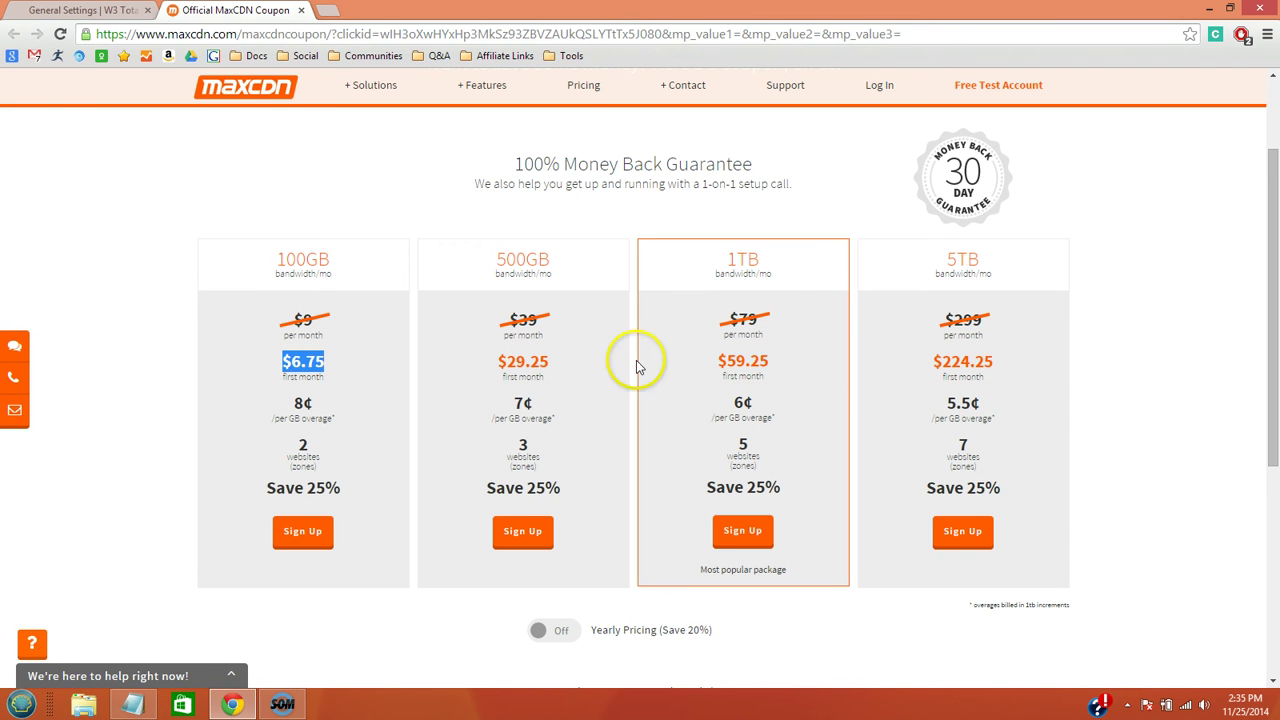
click(186, 372)
Sign up for the 100GB plan and remove the Asia + Australia add-on from the order
click(300, 537)
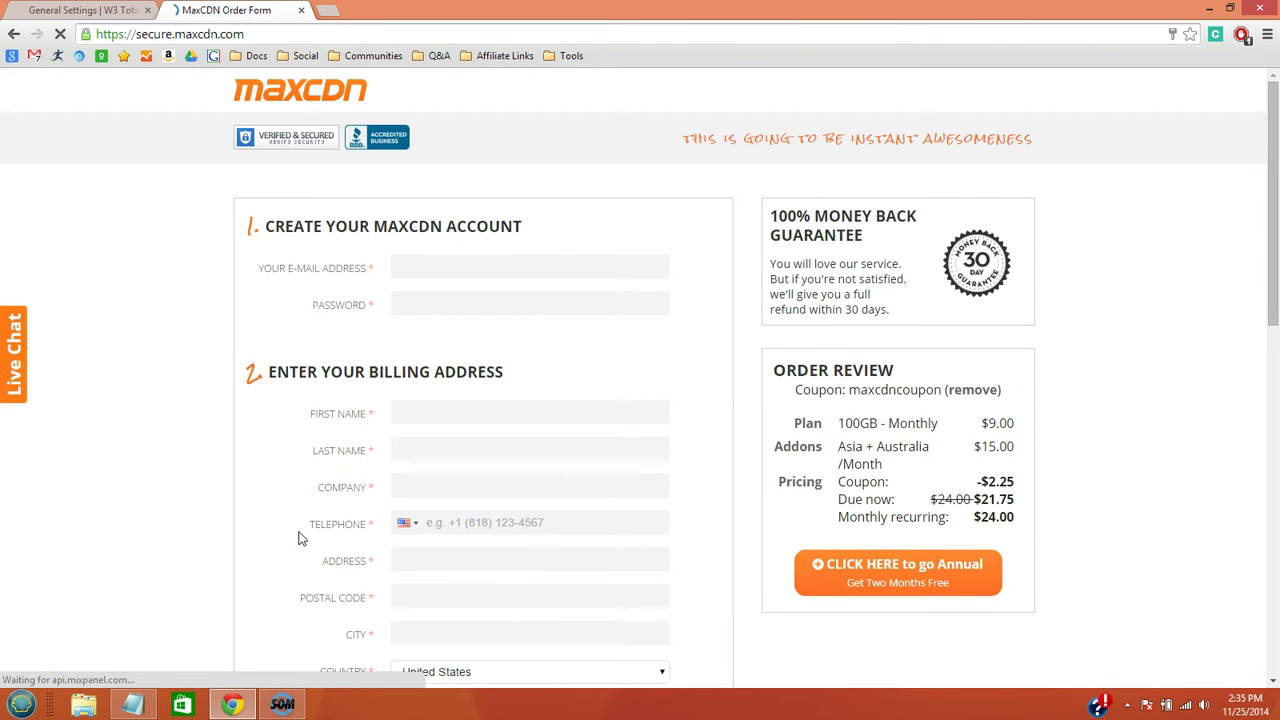
scroll(600, 443, down, 3)
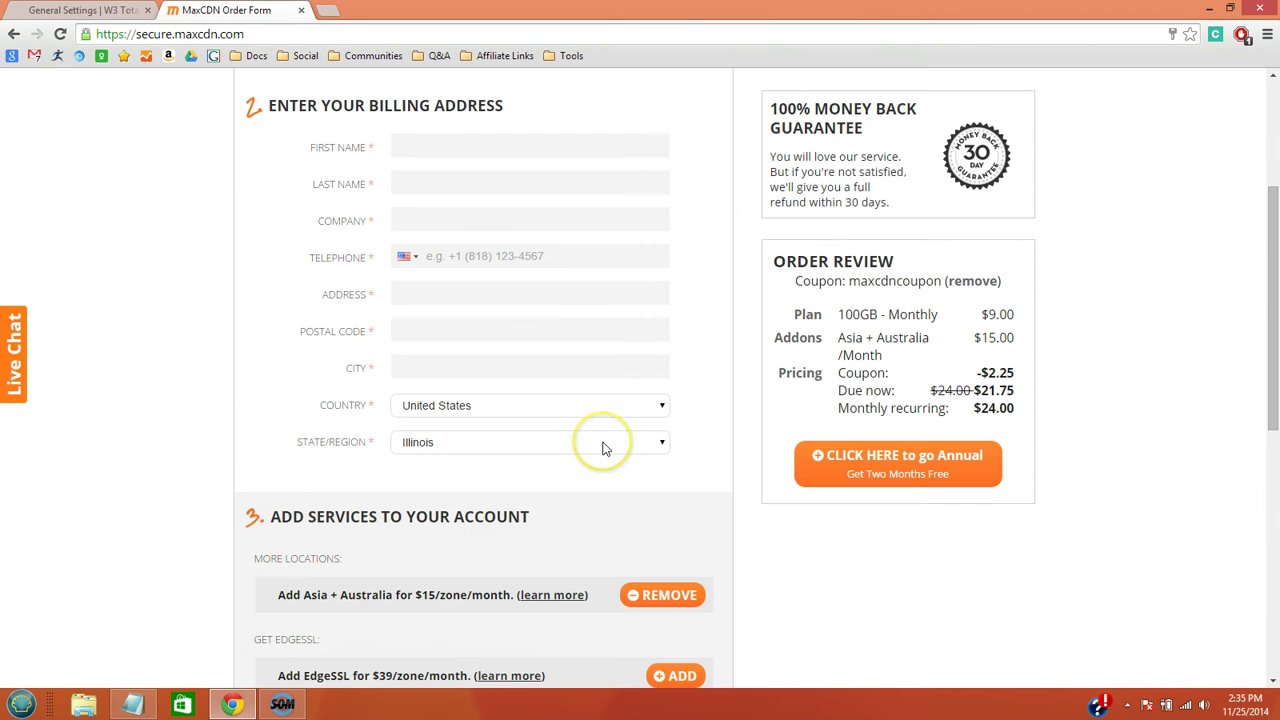
scroll(603, 447, down, 1)
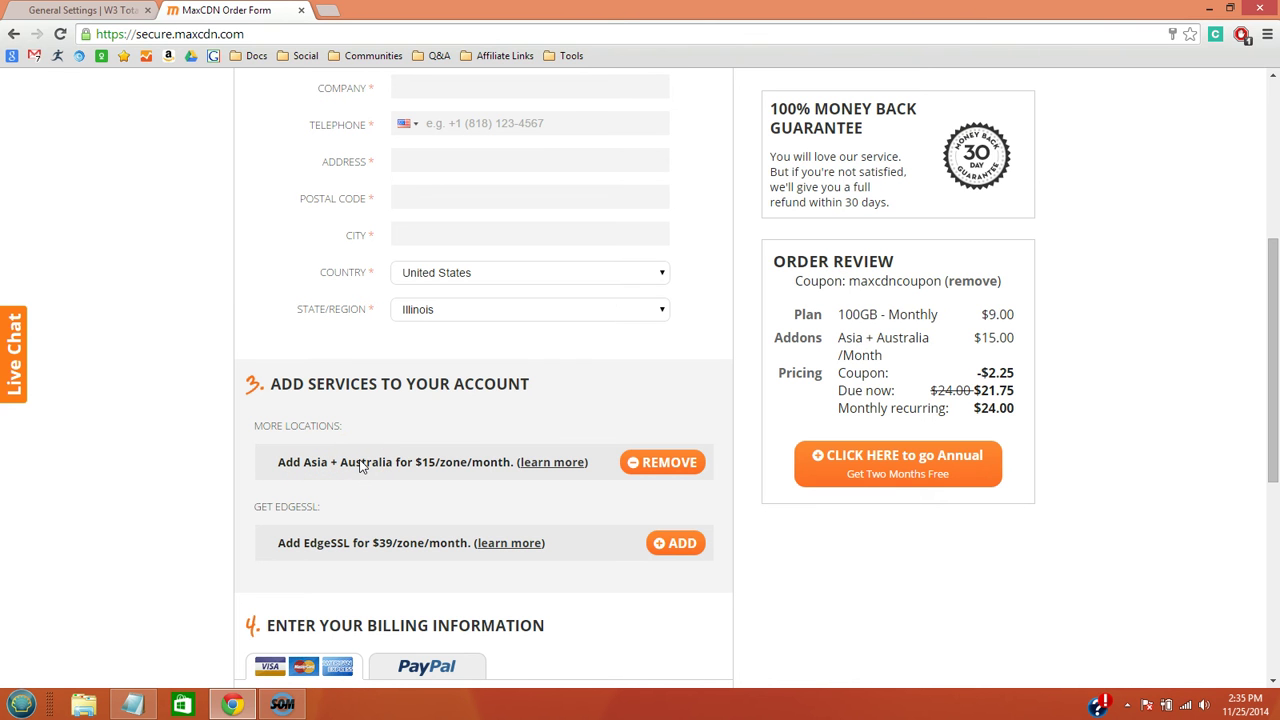
click(663, 463)
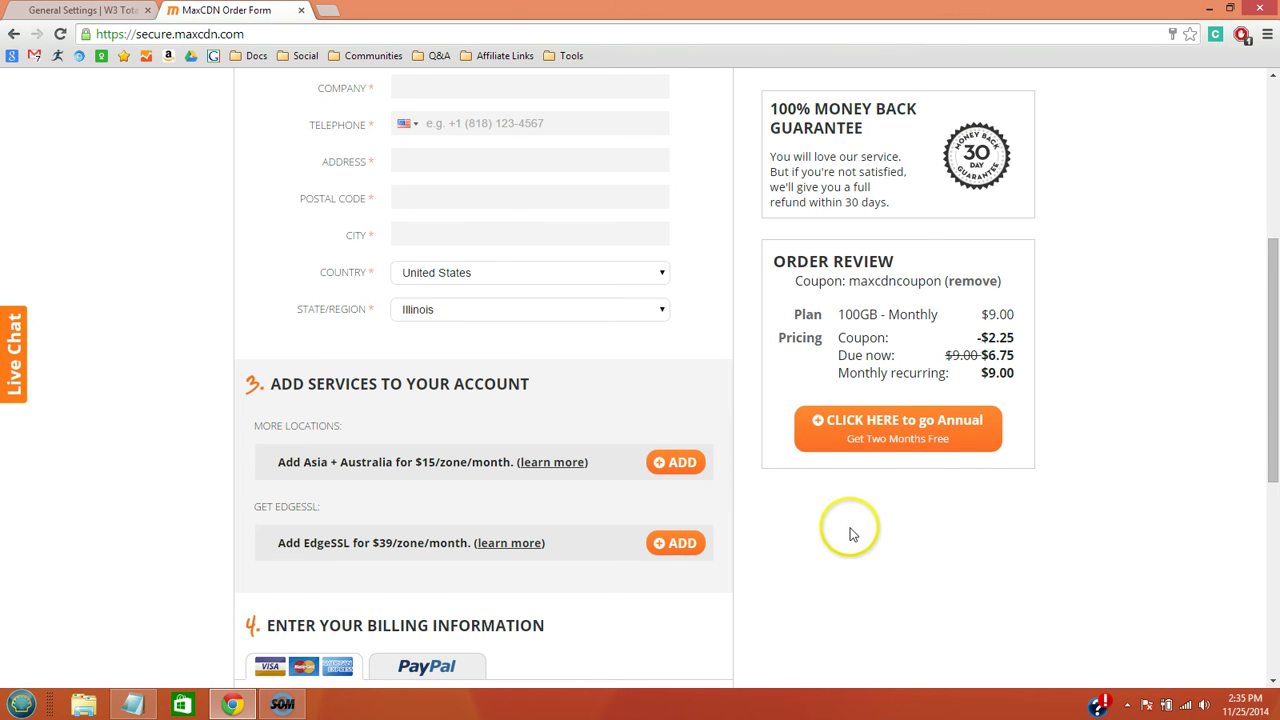
scroll(850, 533, up, 4)
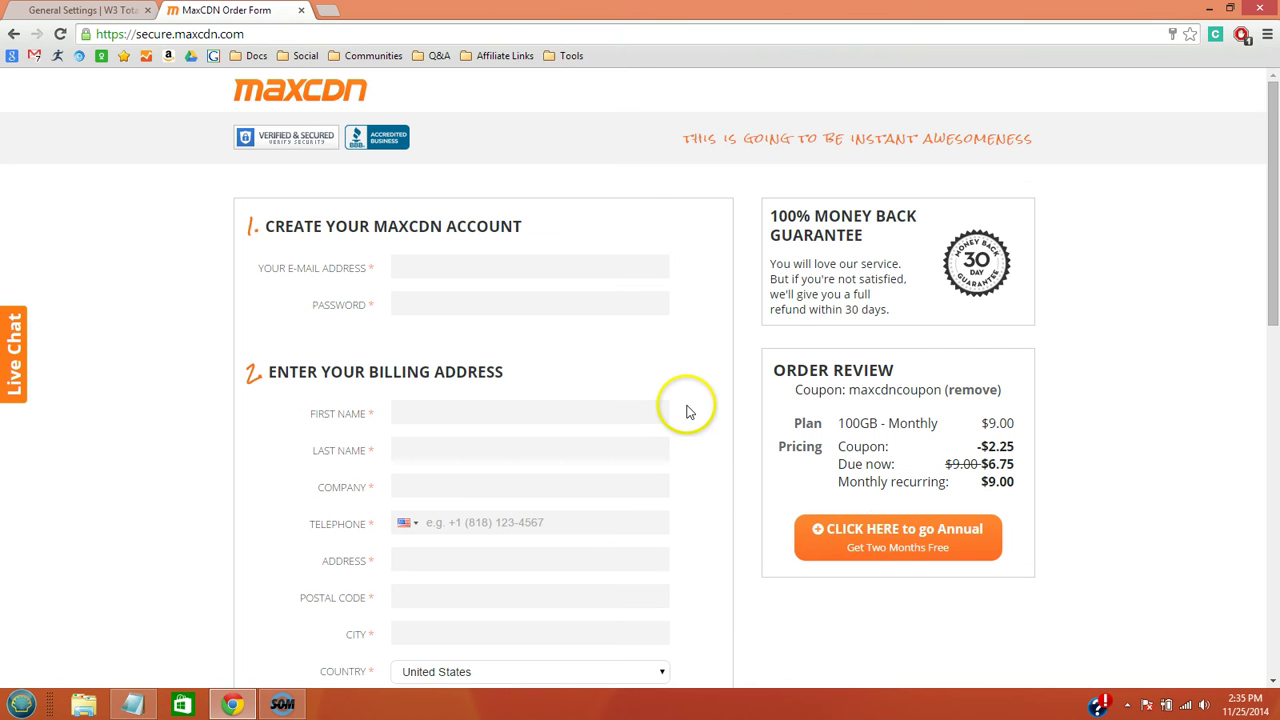
Search for maxcdn, open the MaxCDN site and log in to the control panel
click(609, 40)
text(maxcdn)
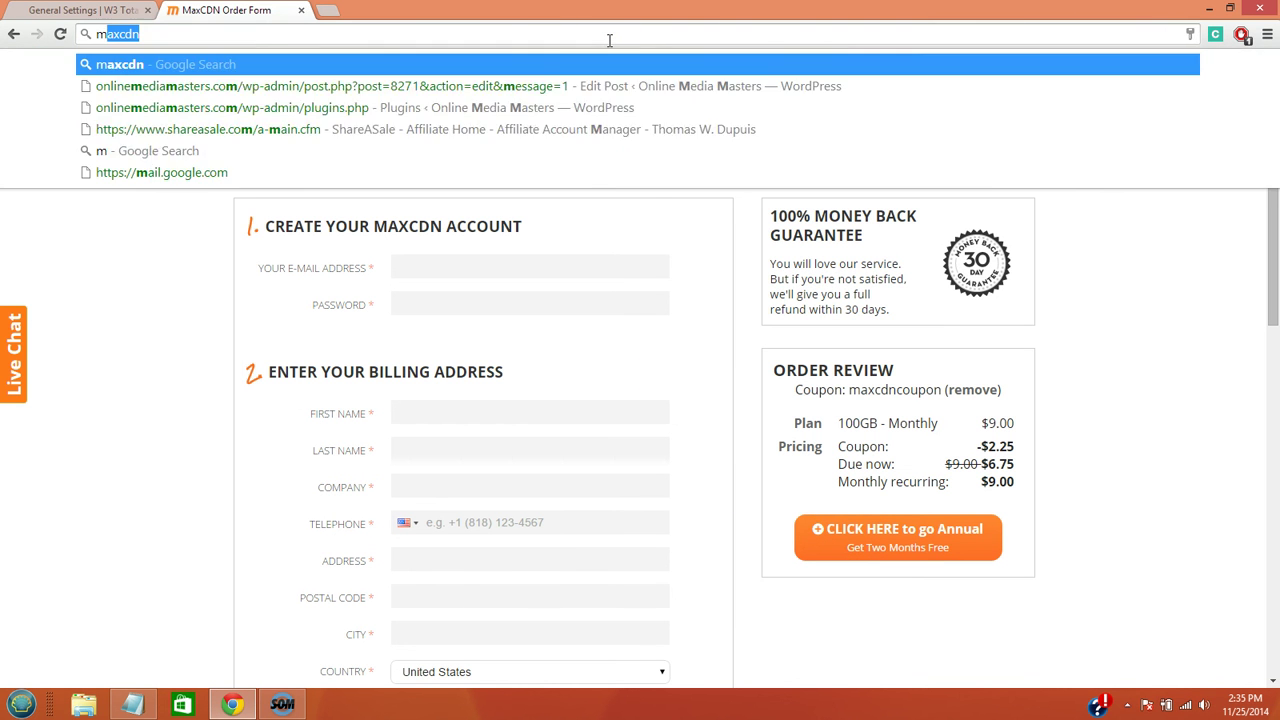
key(Return)
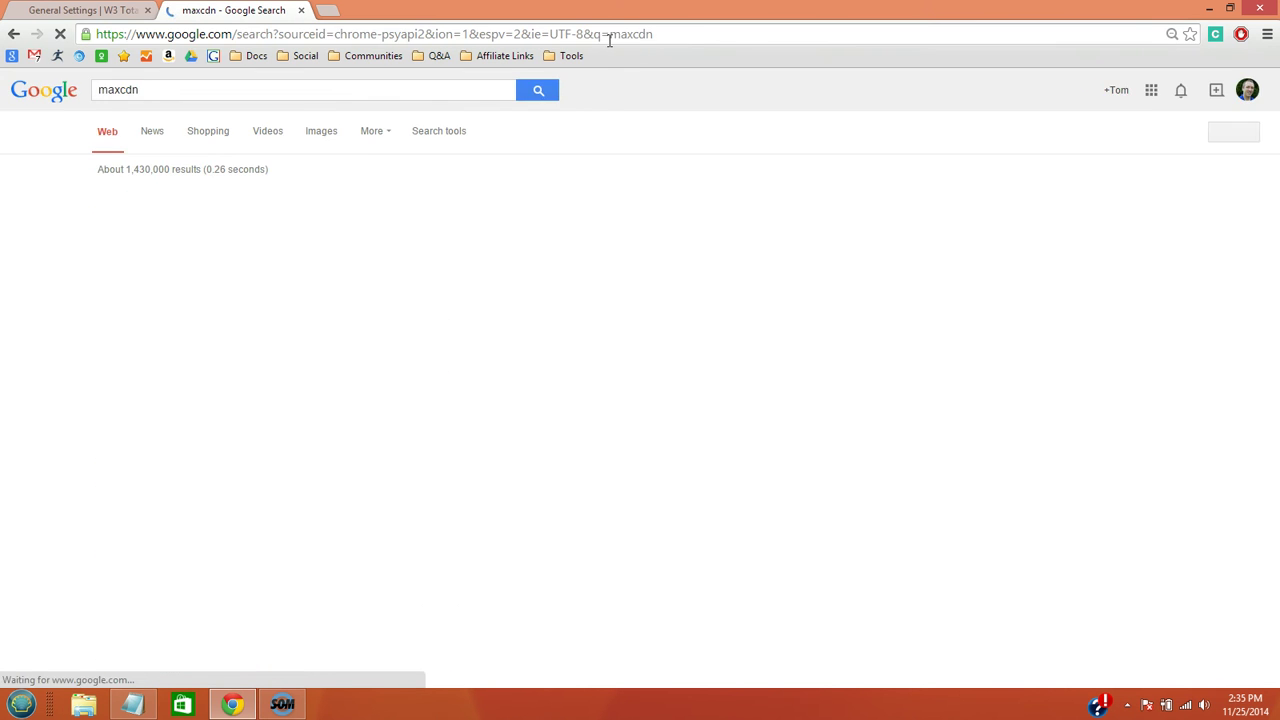
click(342, 197)
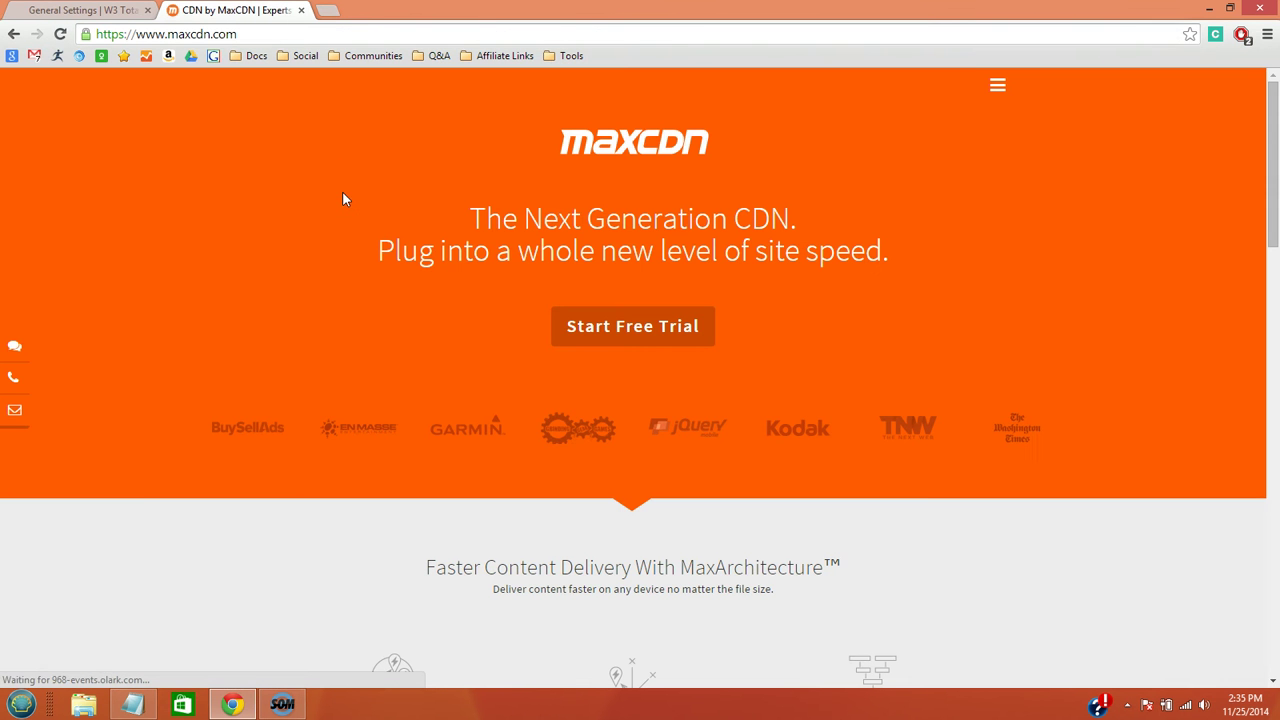
click(997, 85)
click(877, 88)
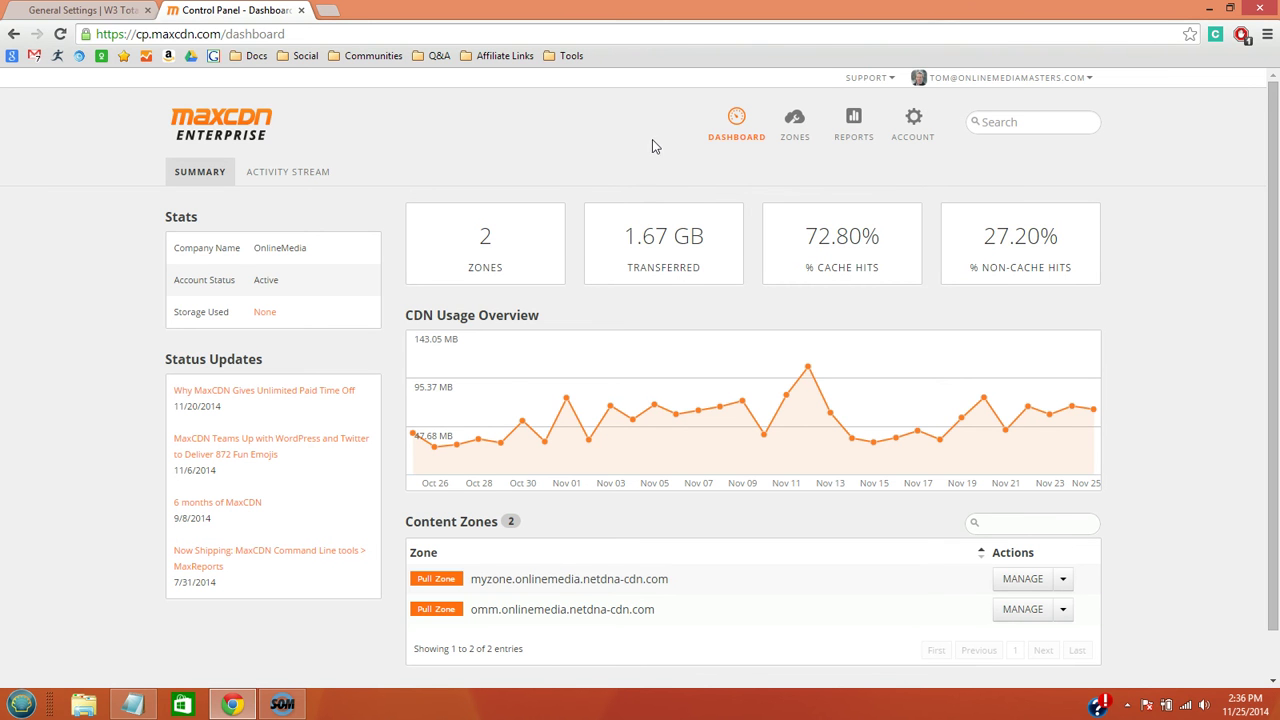
Start a new pull zone named OMM with label OMM and the site as origin URL
click(795, 128)
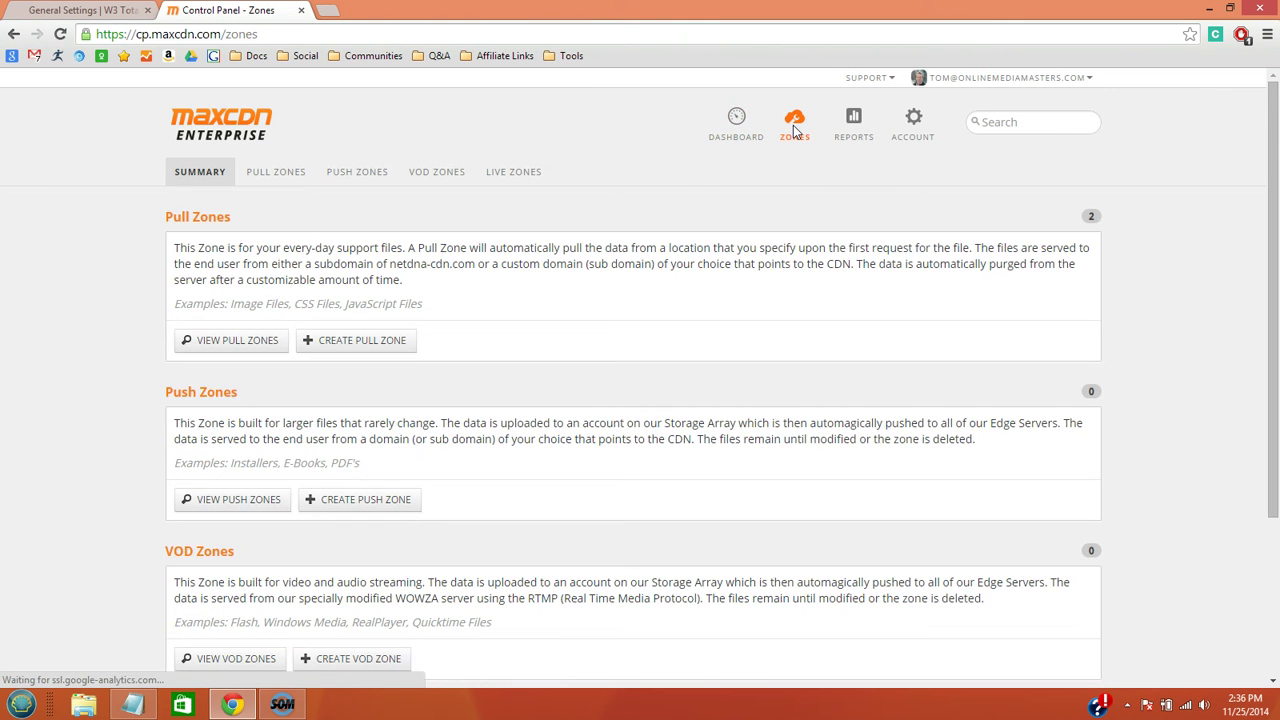
click(395, 345)
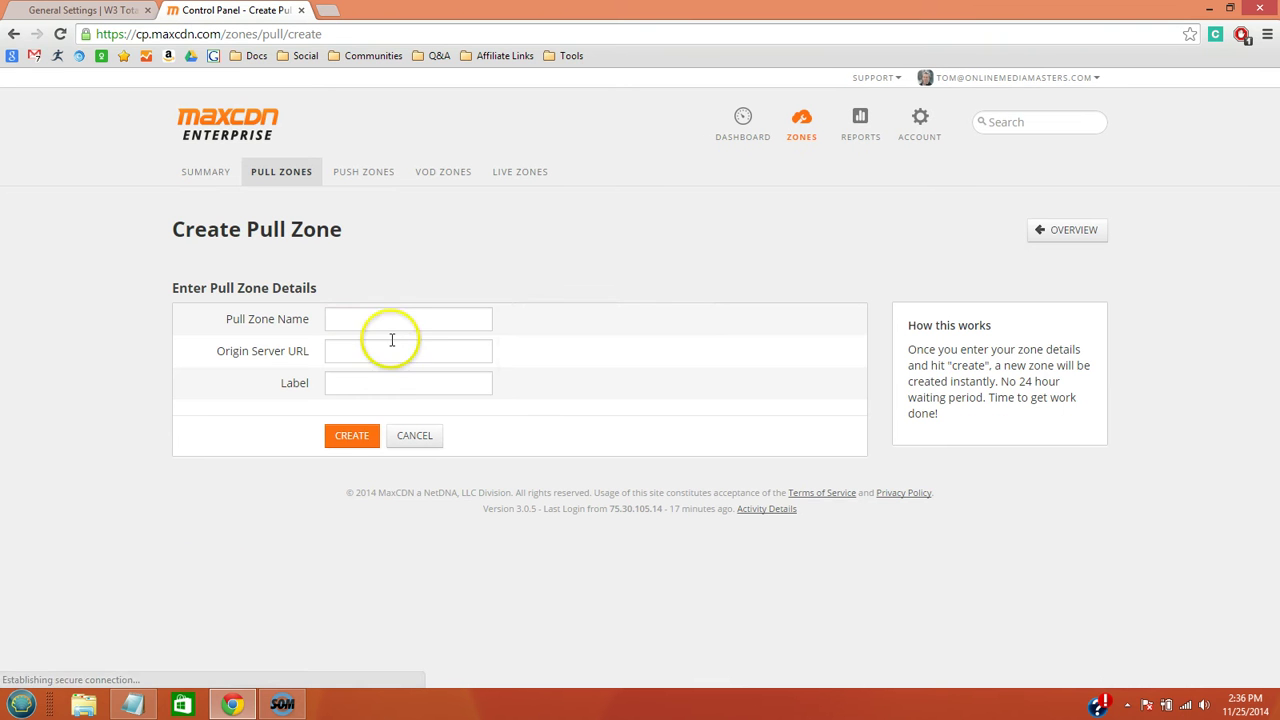
click(397, 312)
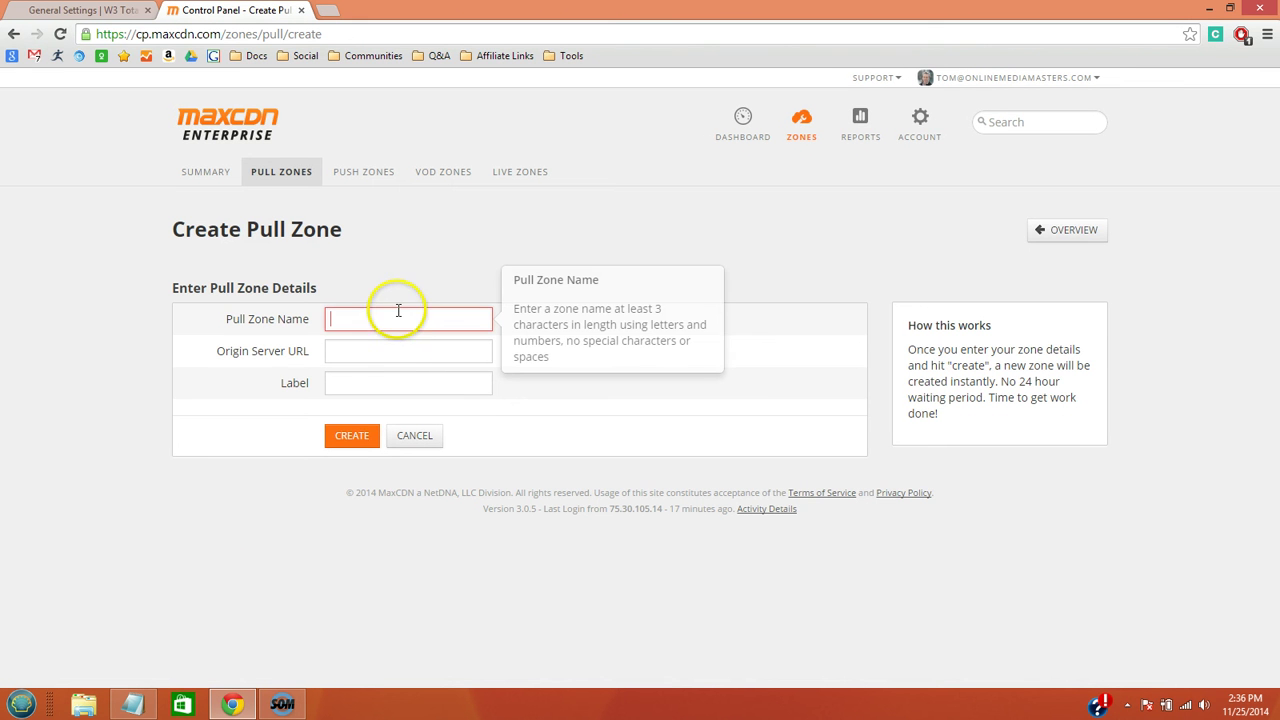
text(OMM)
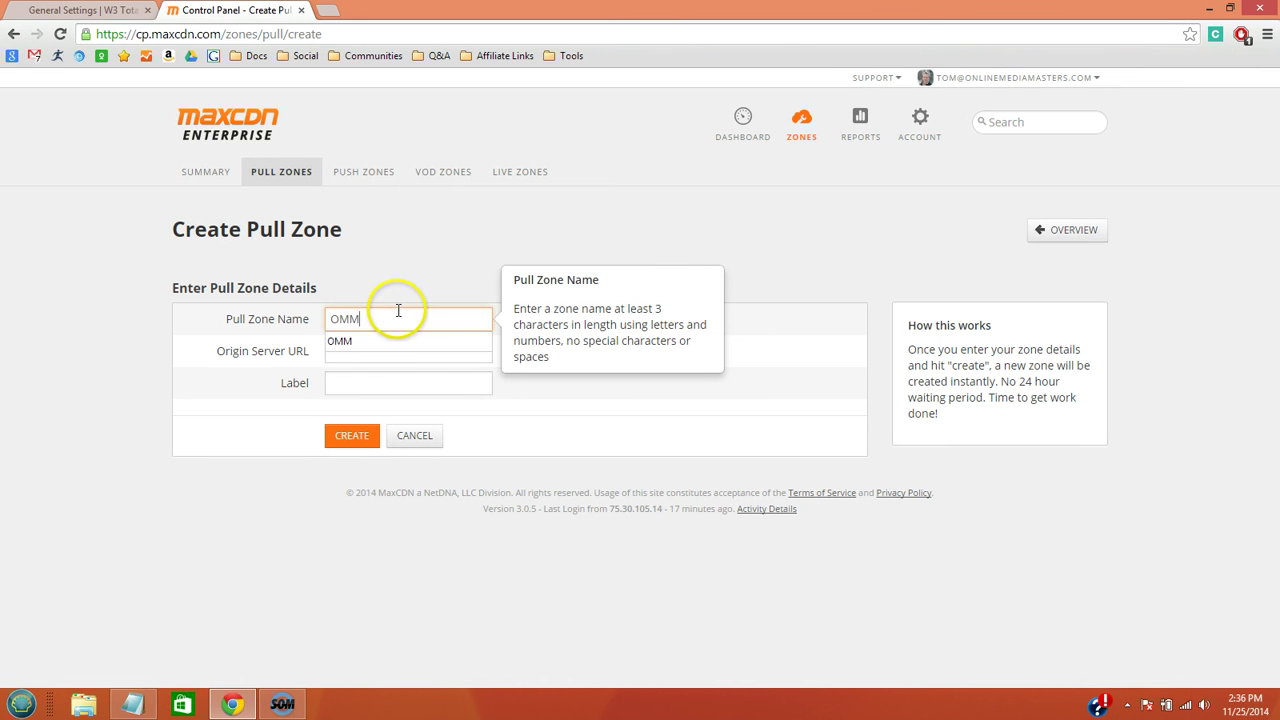
click(373, 383)
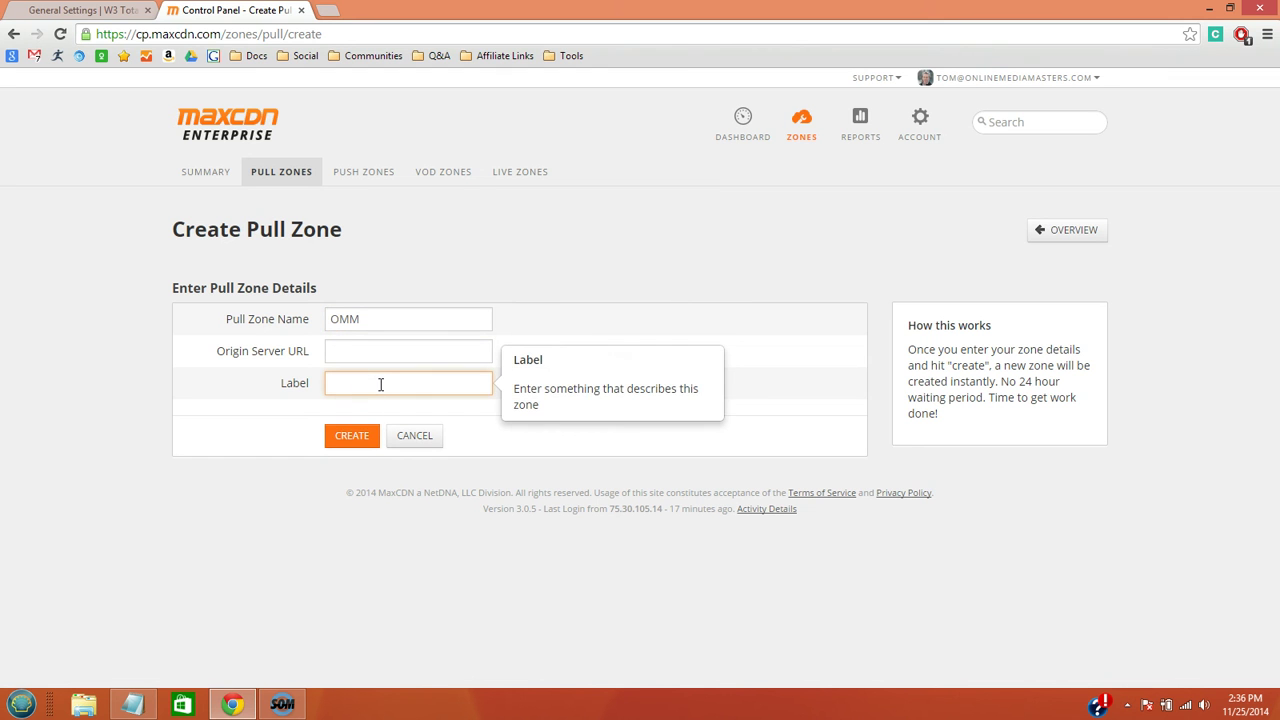
text(OMM)
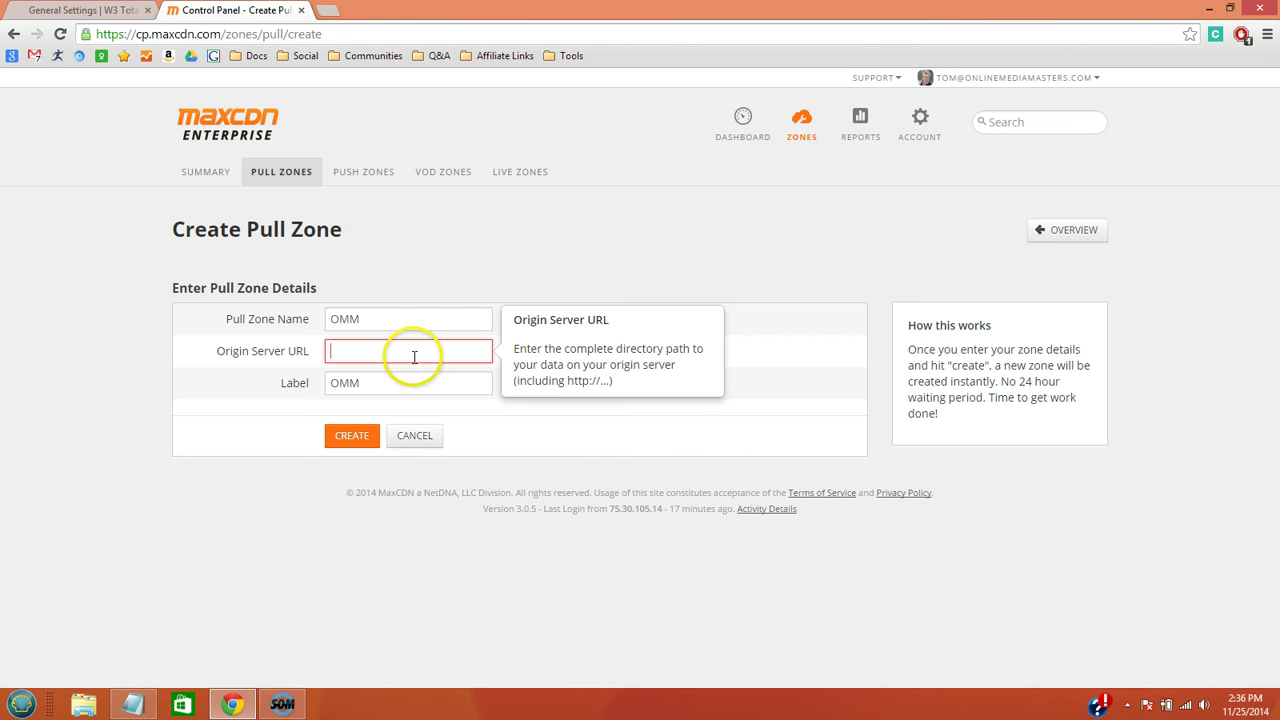
click(414, 352)
text(http://onlinemediamasters.com/)
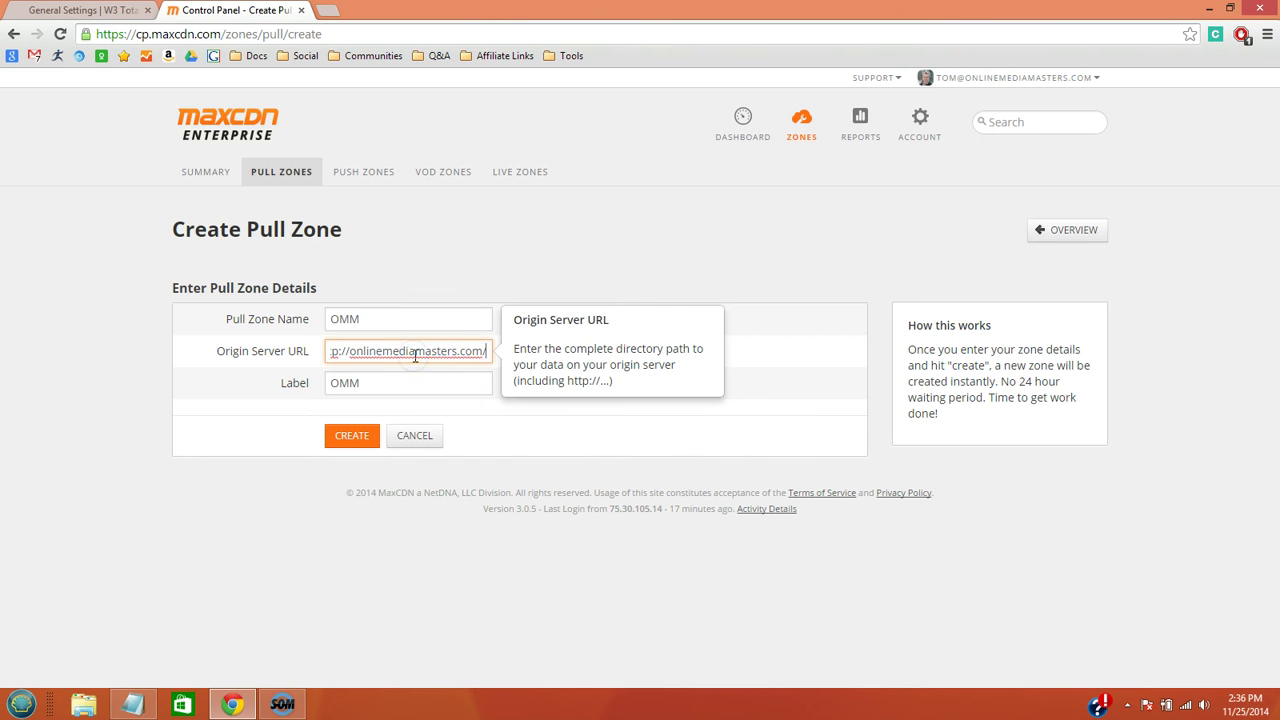
click(500, 443)
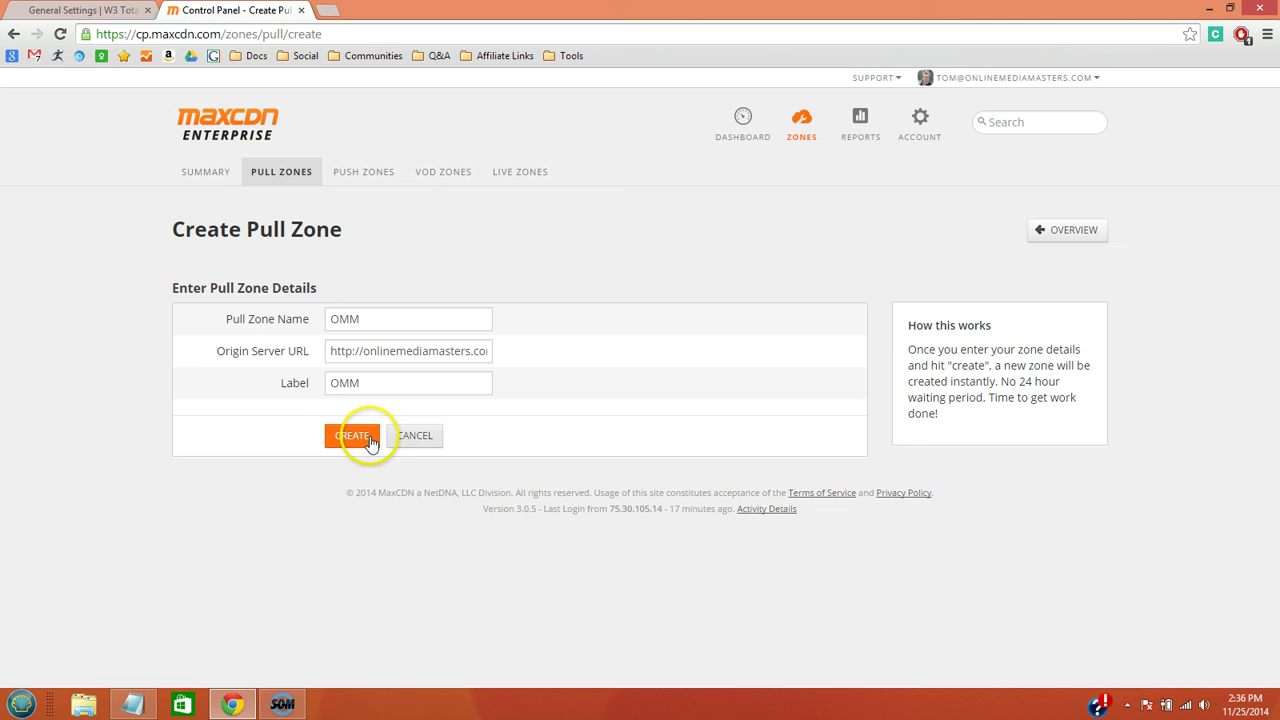
Cancel the new pull zone and open the existing omm pull zone's details
drag(354, 444, 407, 445)
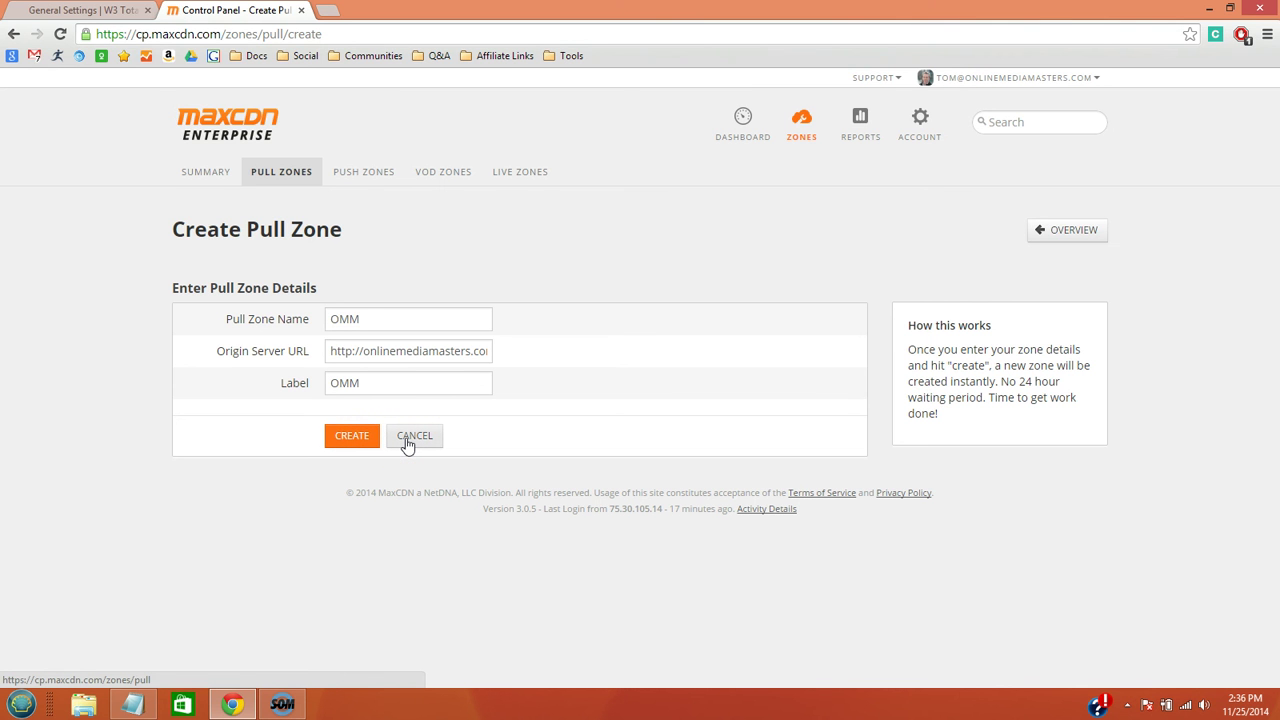
click(407, 445)
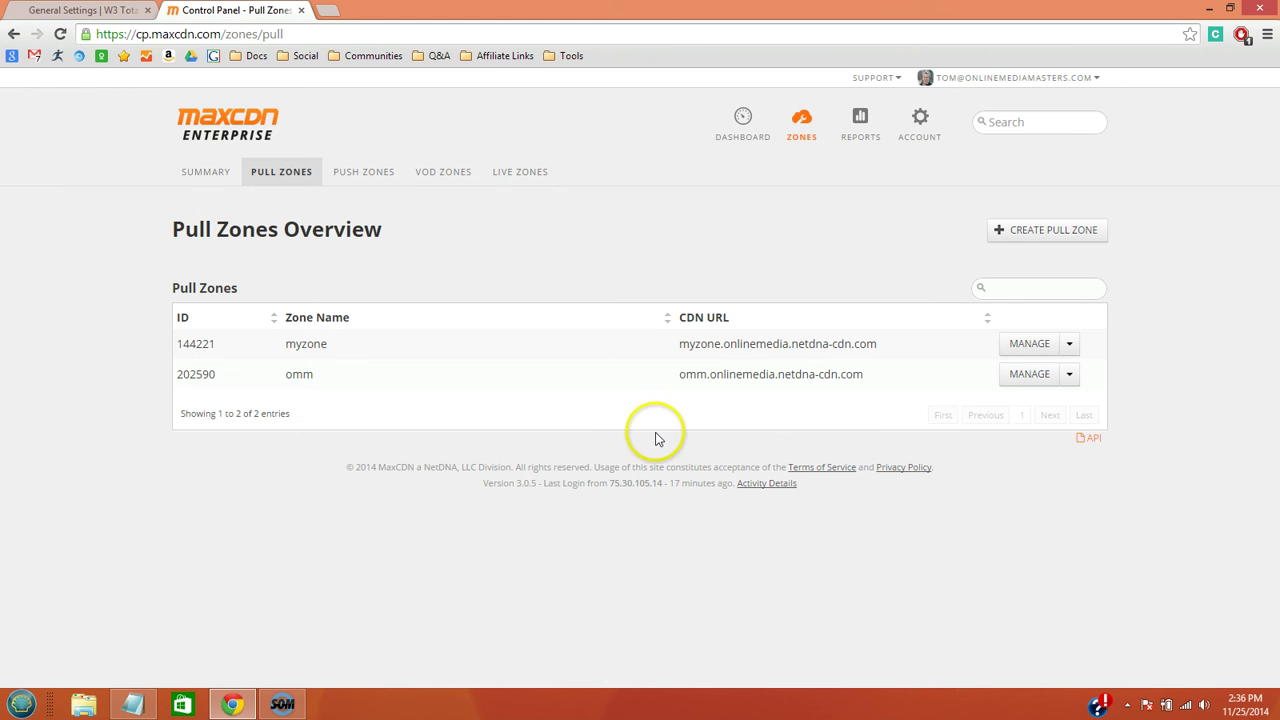
click(1031, 375)
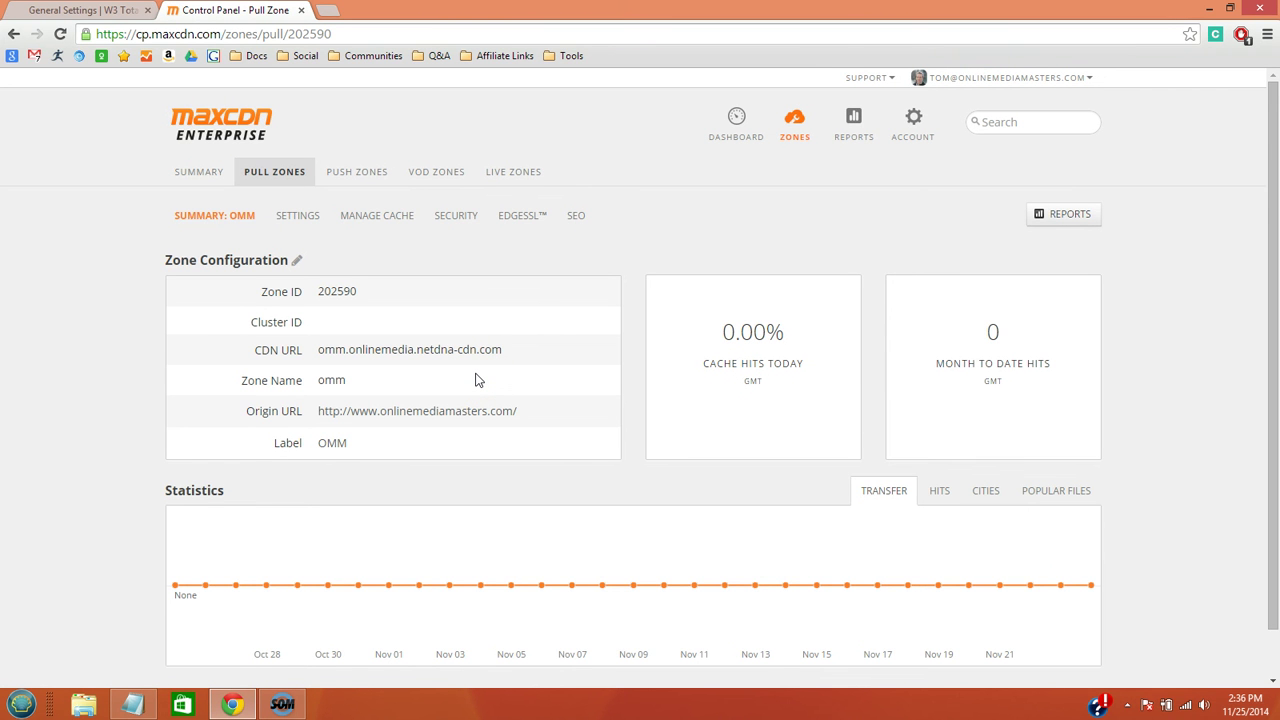
Open the MaxCDN account page in a new tab and view its API applications list
right_click(911, 146)
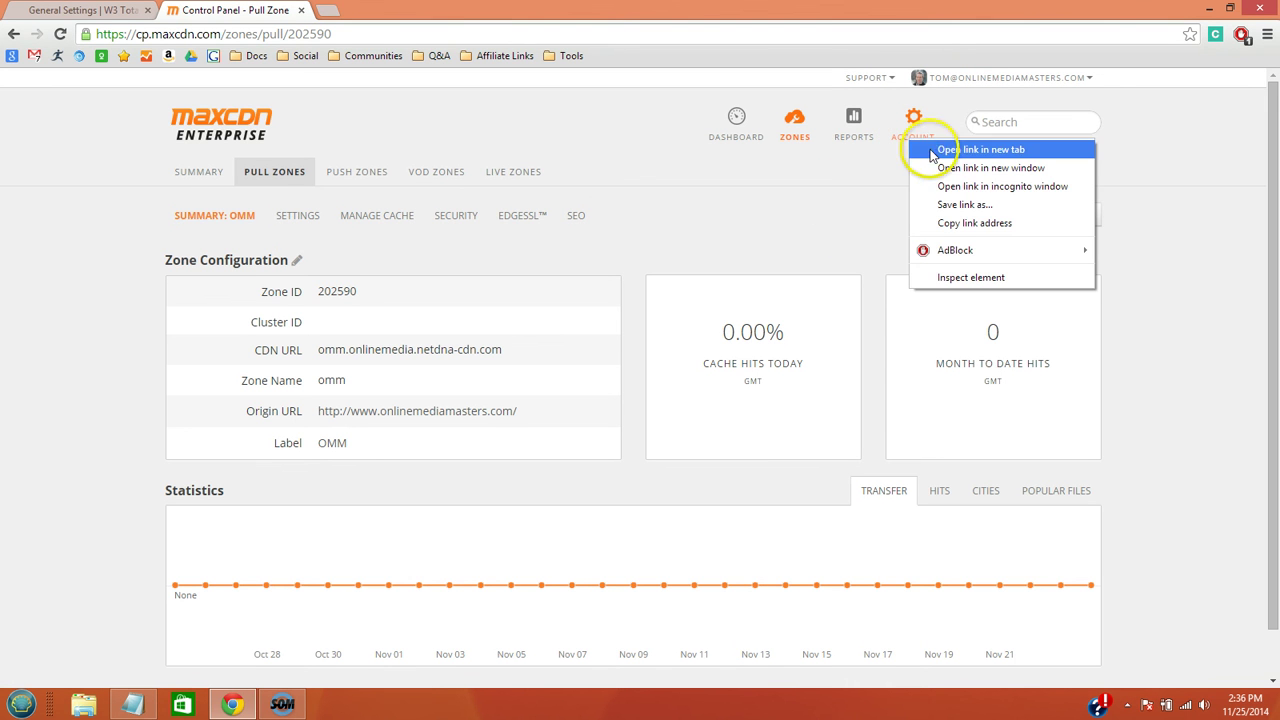
click(932, 152)
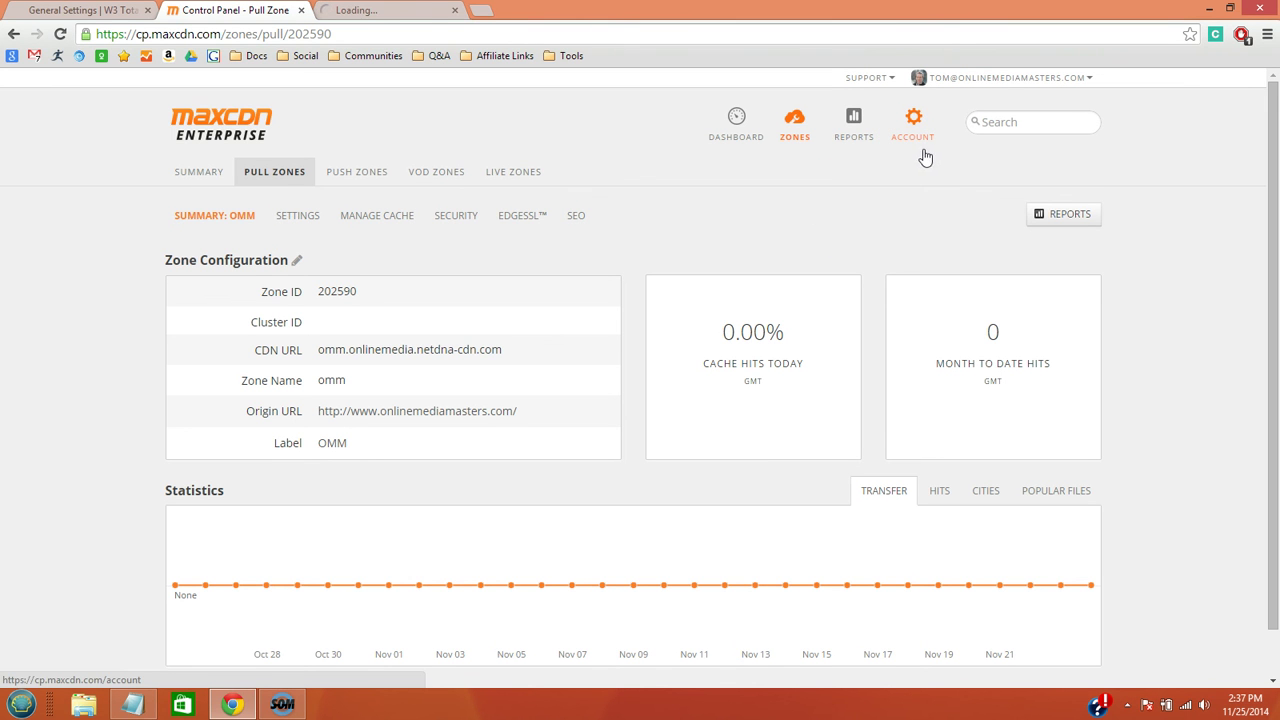
click(394, 12)
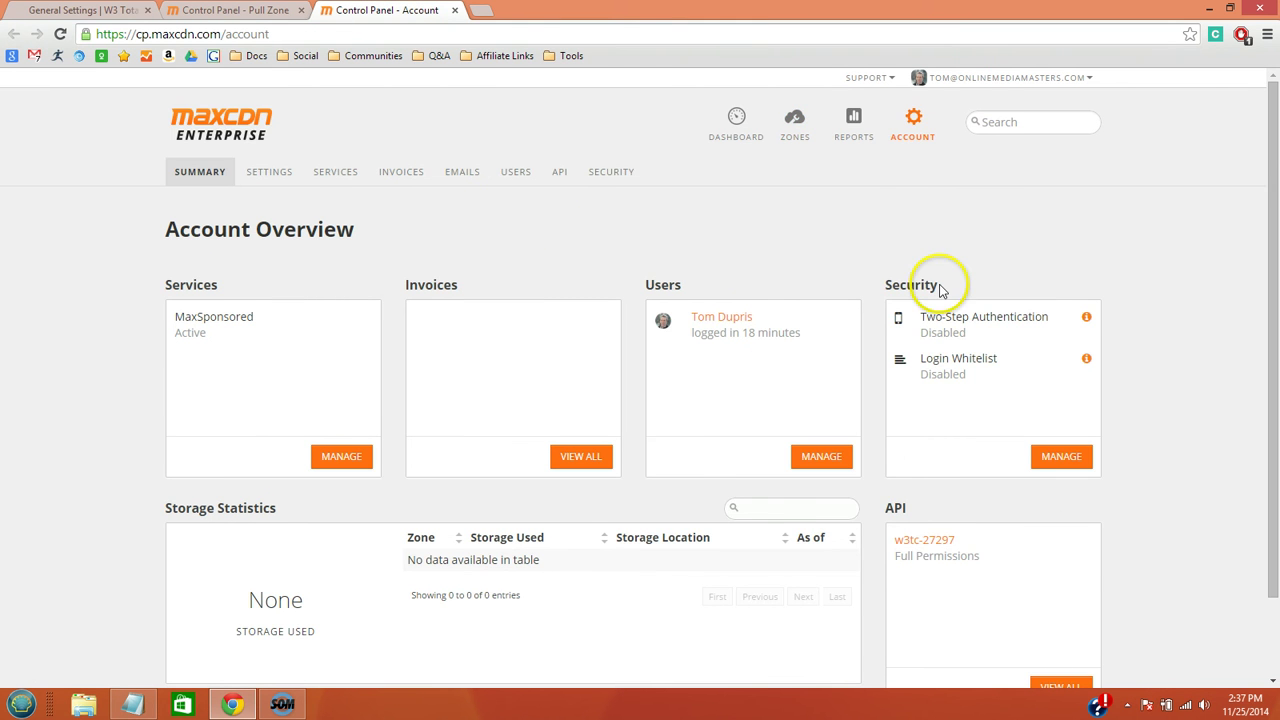
scroll(940, 290, down, 1)
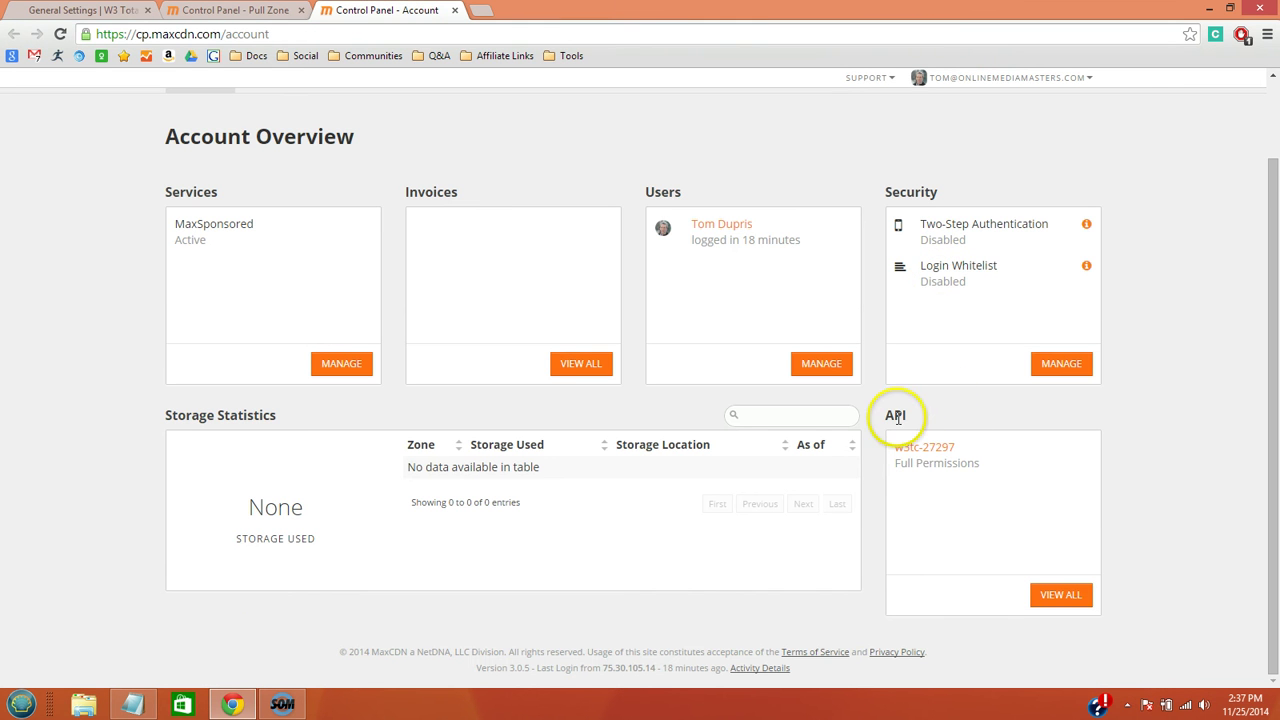
click(1061, 598)
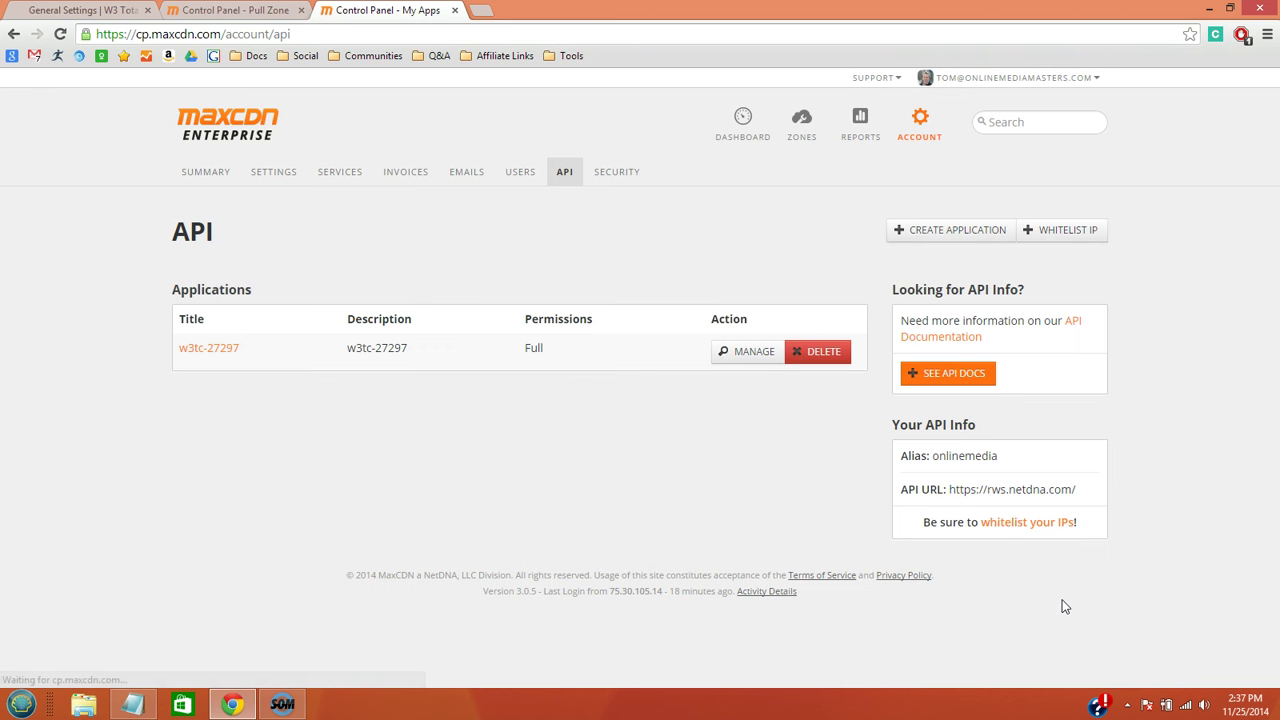
Start and cancel a new API application named OMM, then open the w3tc-27297 application's details
click(926, 238)
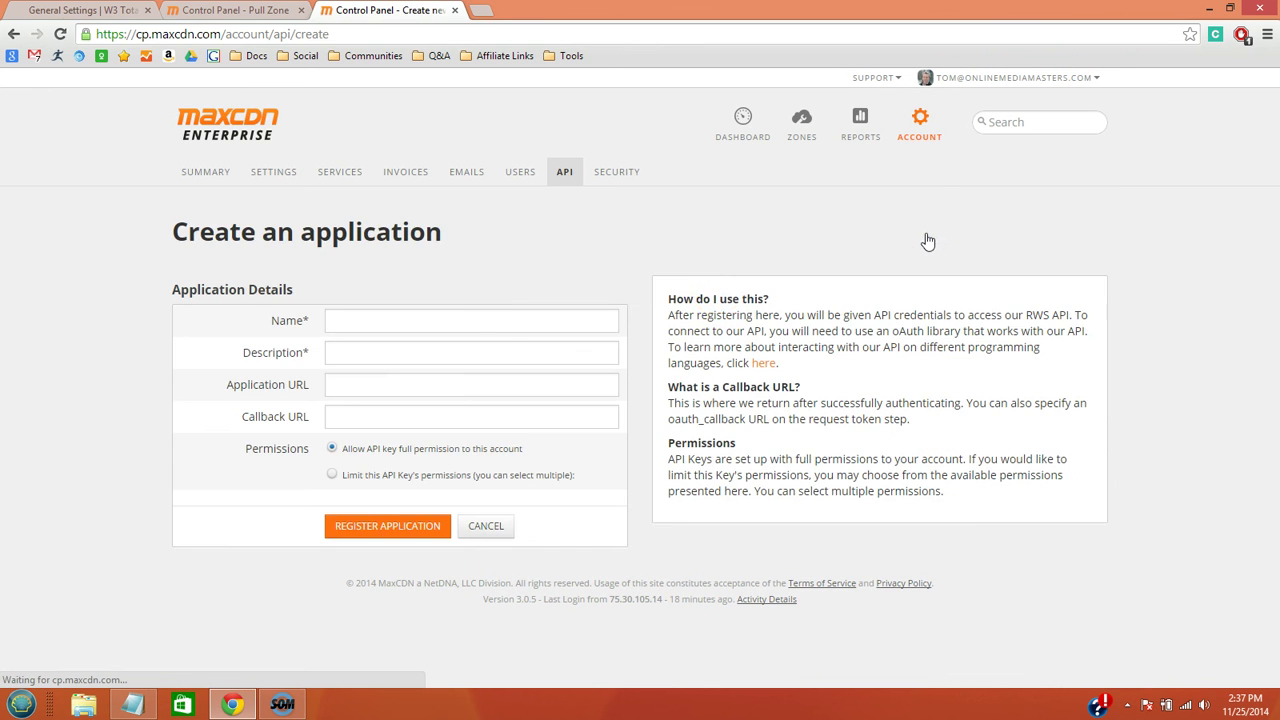
click(496, 321)
text(OMM)
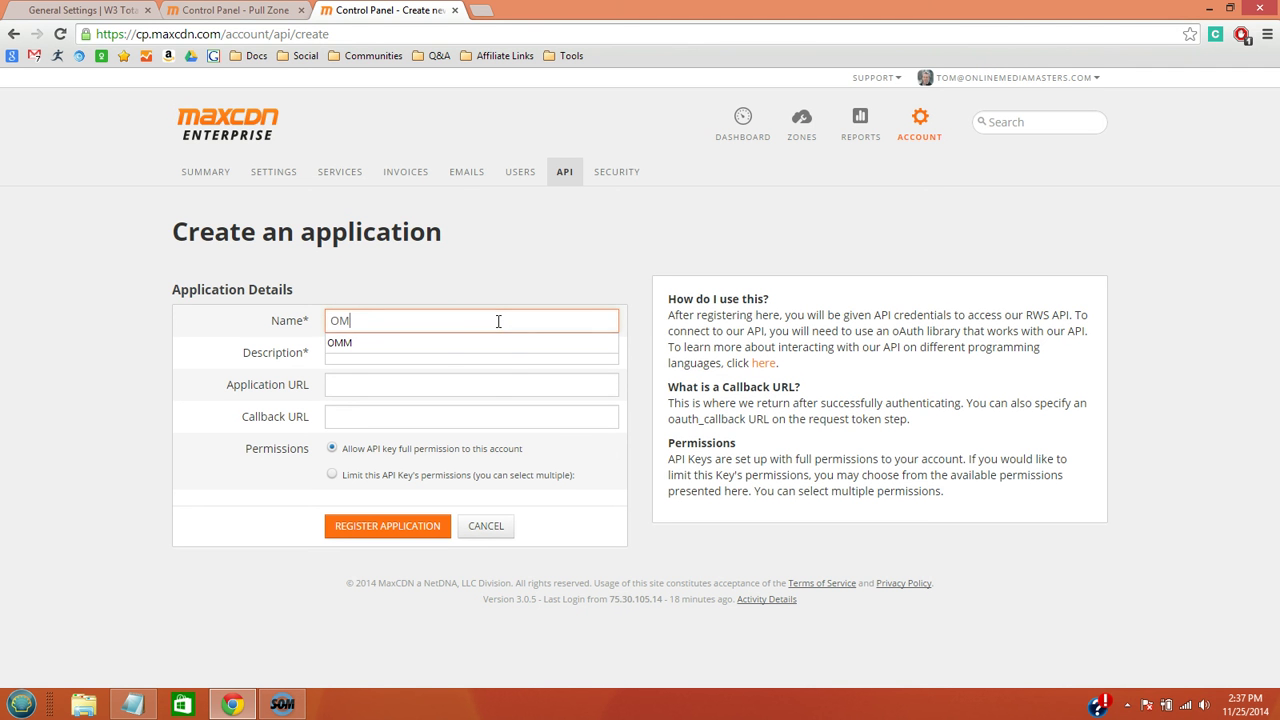
click(491, 322)
click(489, 355)
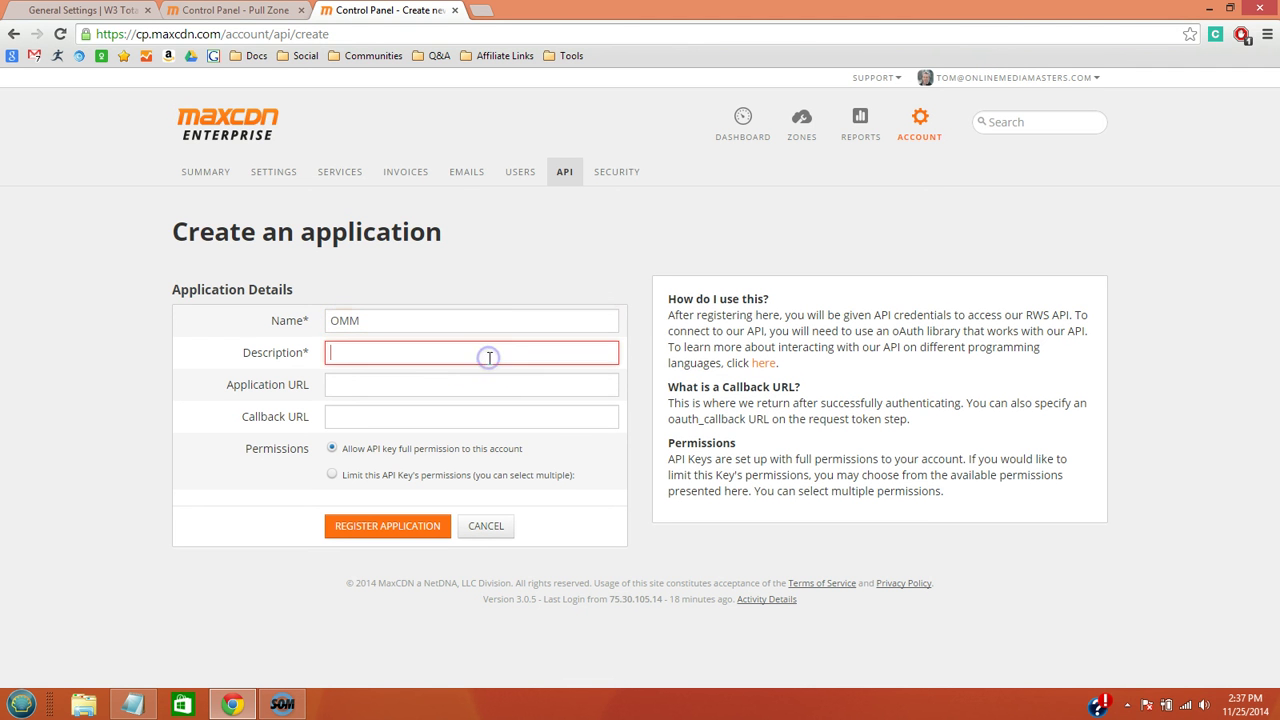
text(OMM)
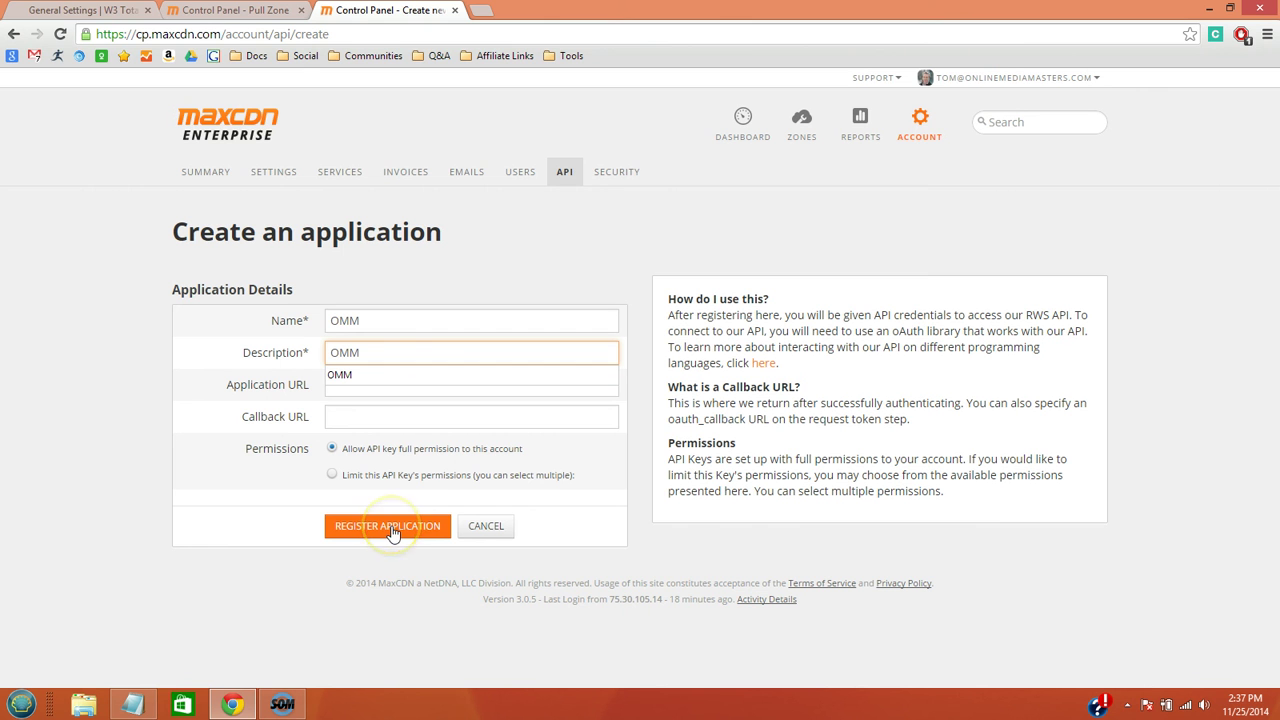
click(486, 530)
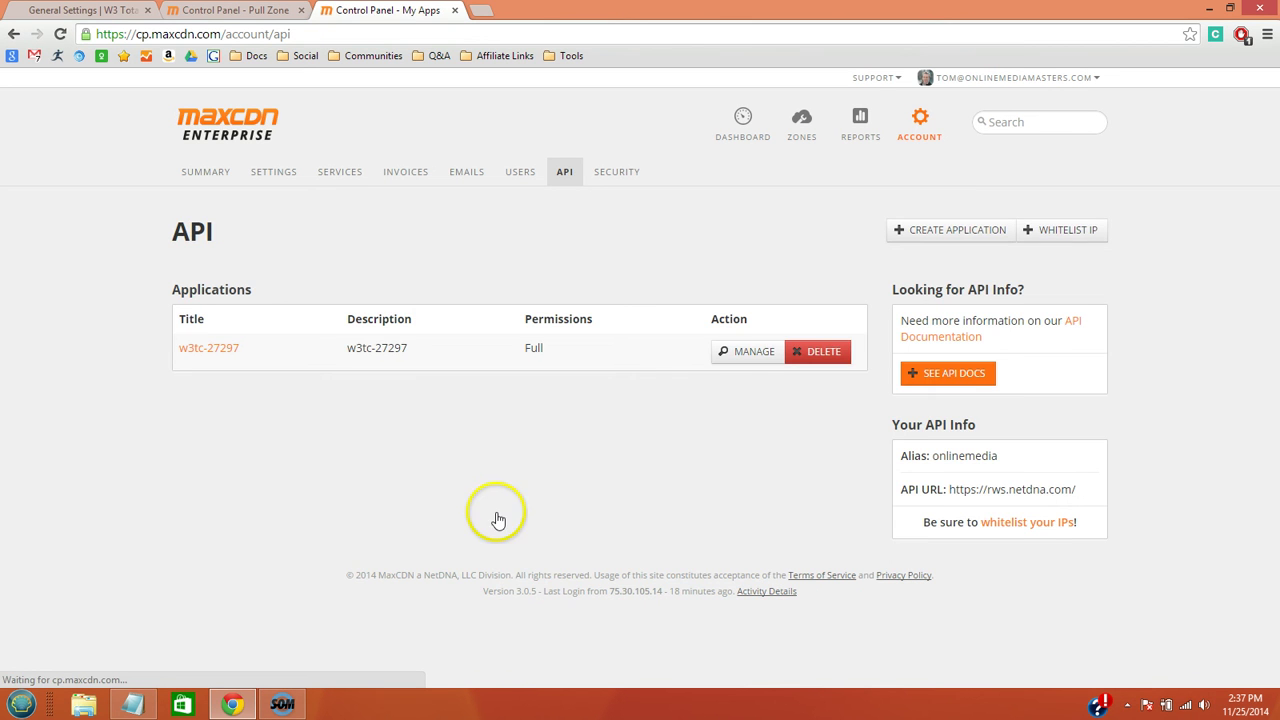
click(745, 352)
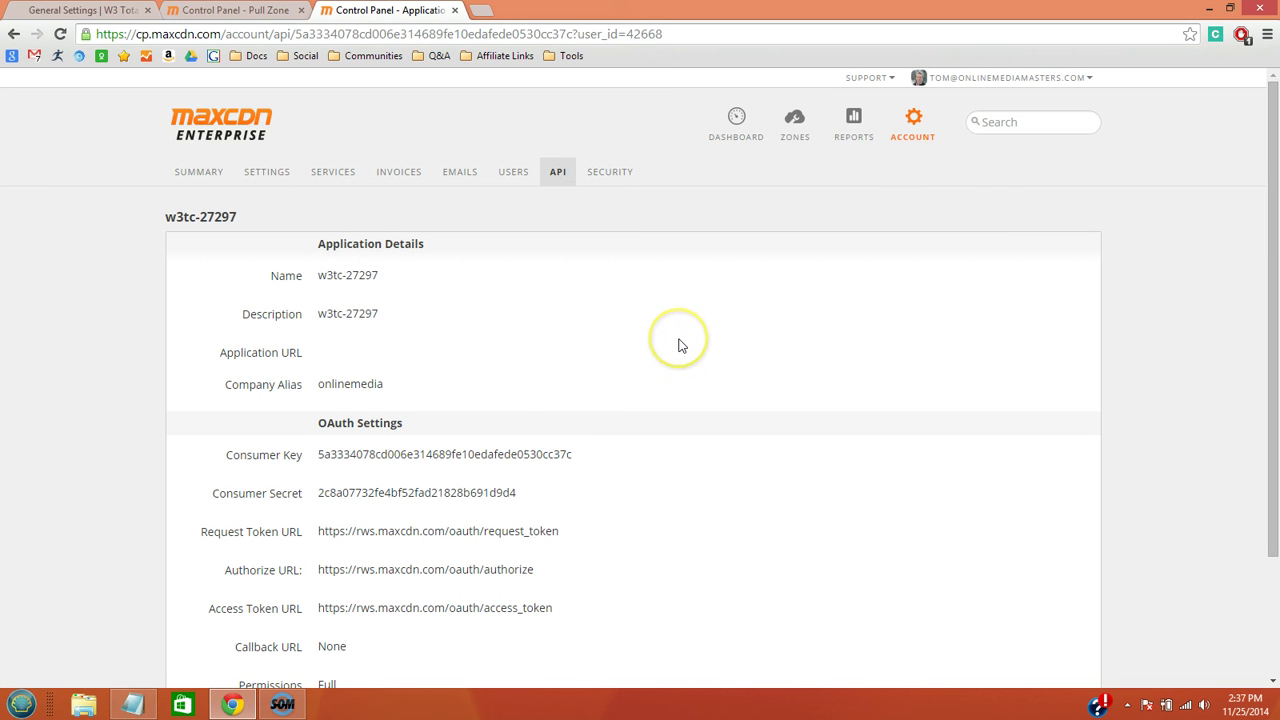
scroll(680, 346, down, 3)
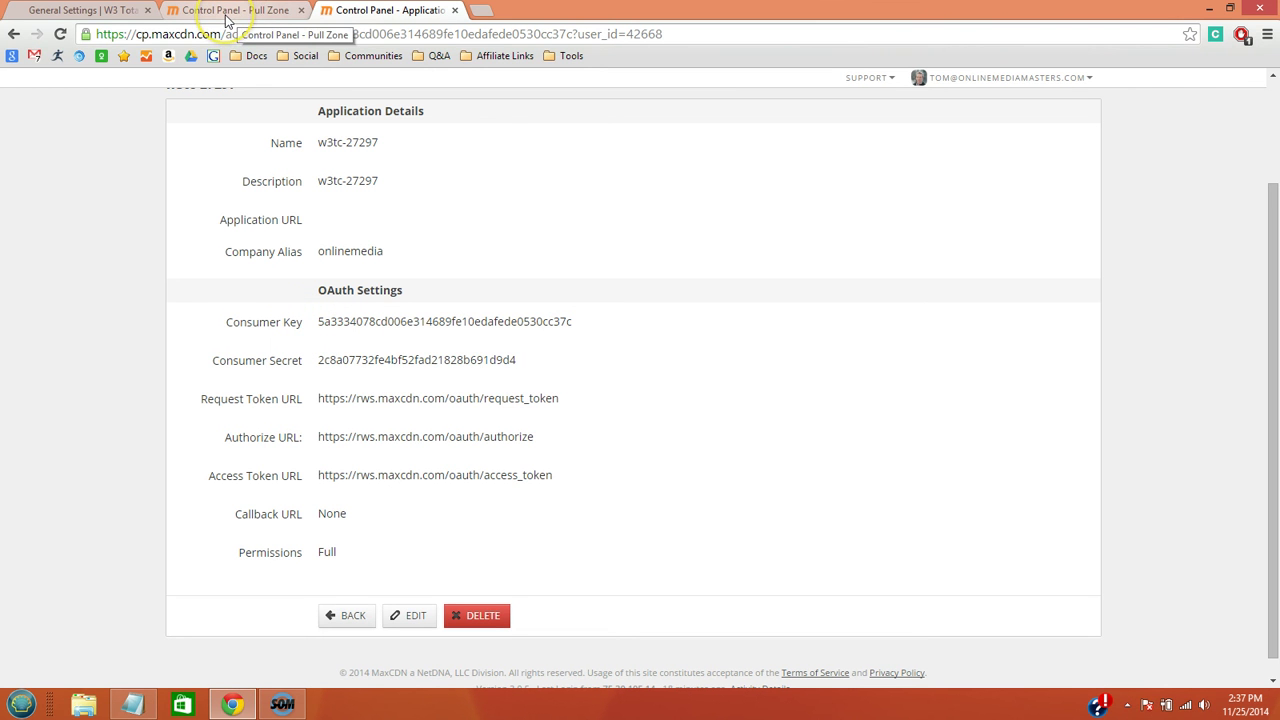
In W3 Total Cache General Settings, disable Database Cache and enable Object Cache
click(64, 10)
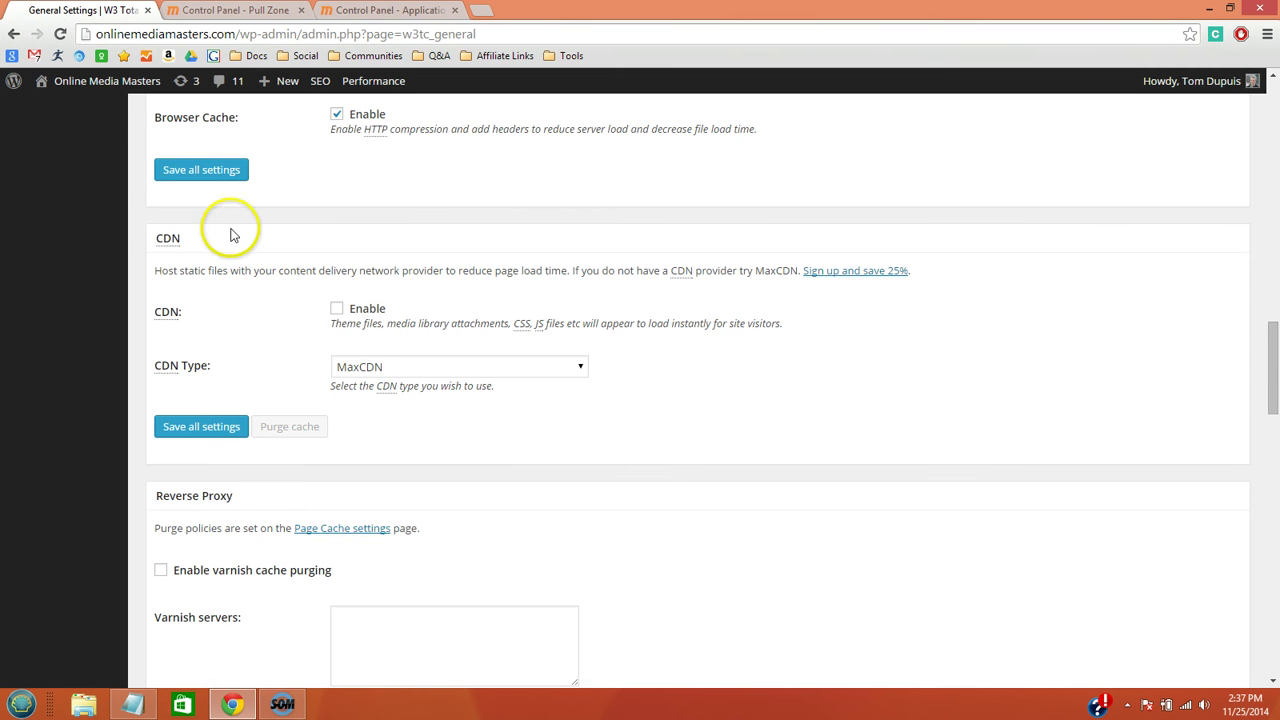
scroll(306, 350, up, 8)
scroll(306, 350, up, 3)
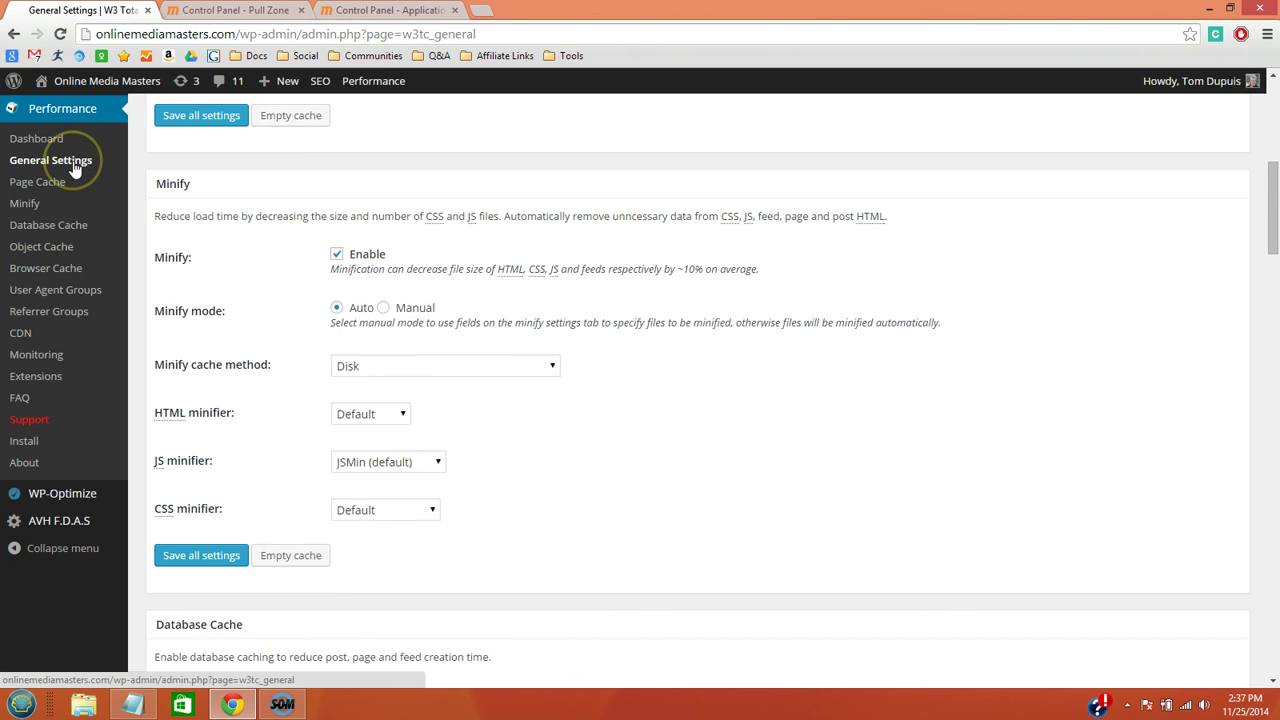
scroll(280, 320, down, 5)
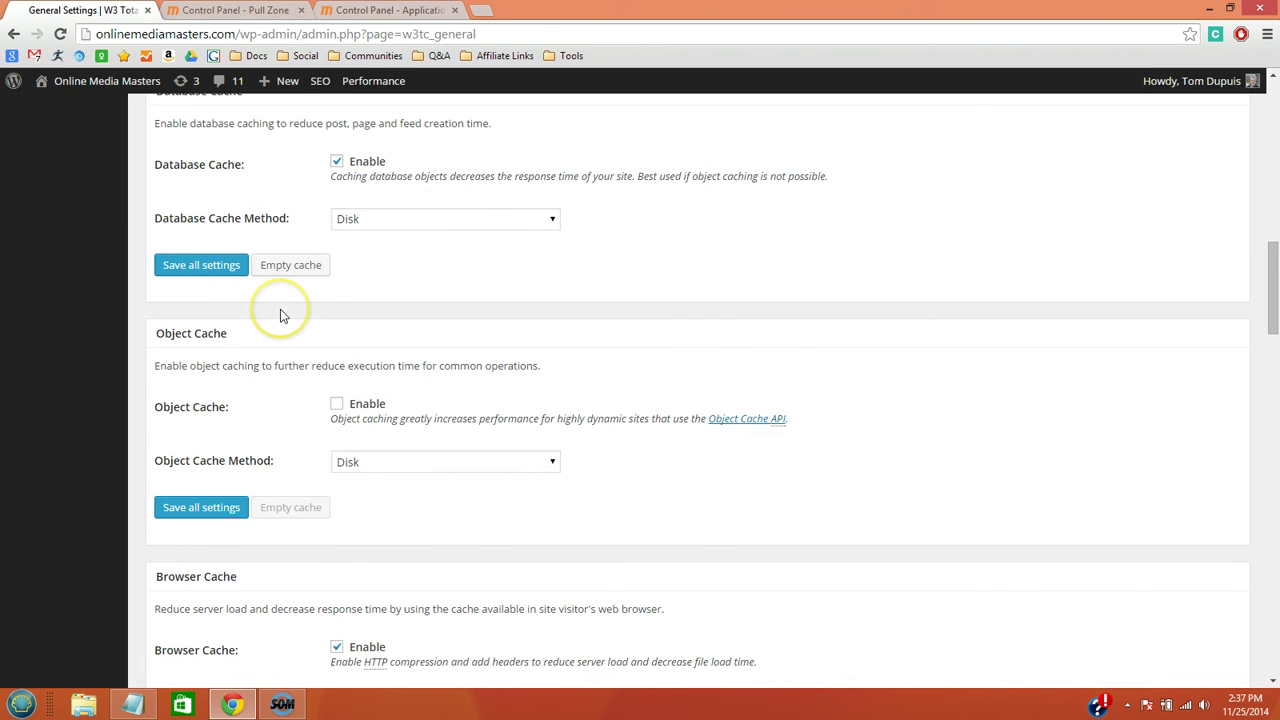
scroll(300, 308, up, 1)
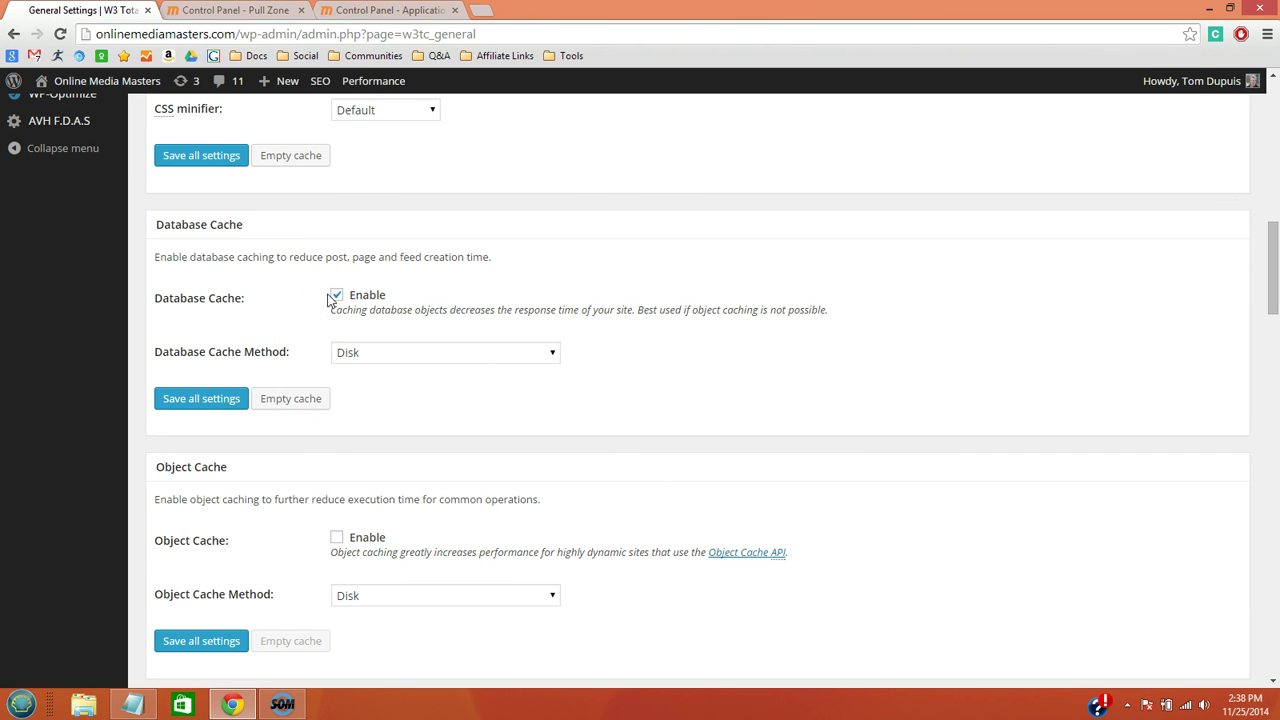
click(336, 296)
scroll(400, 402, down, 1)
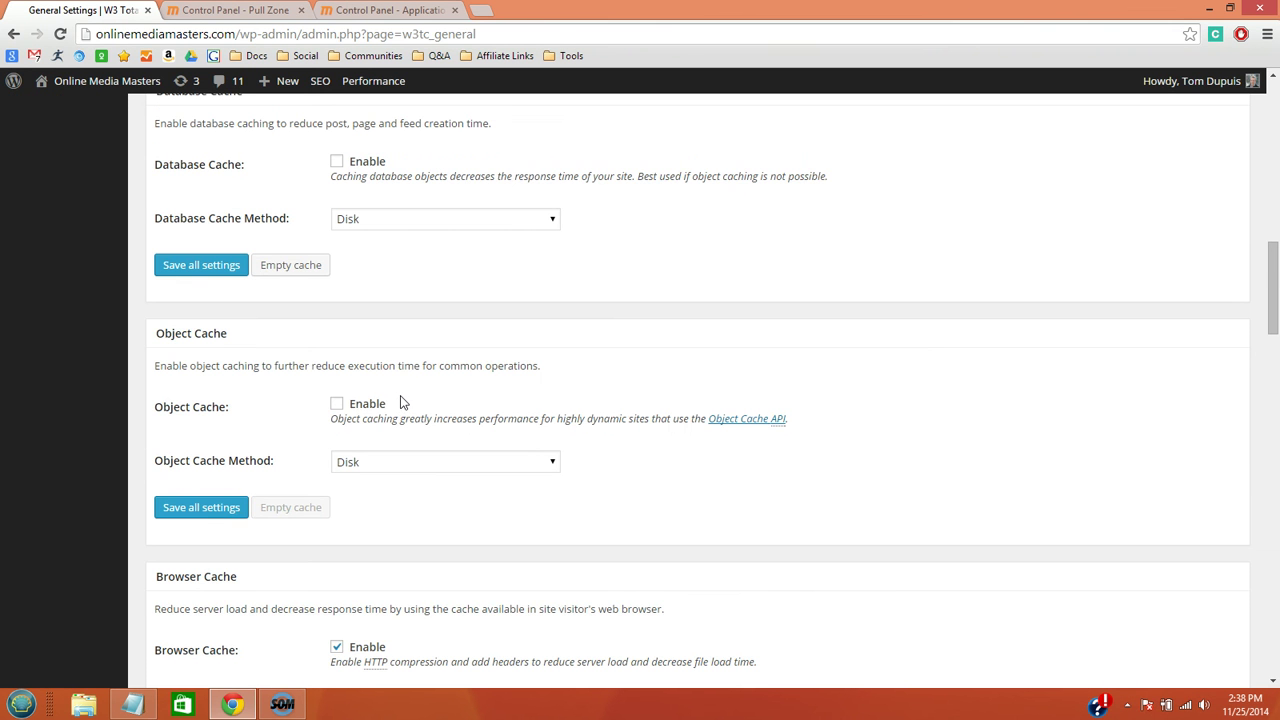
click(337, 405)
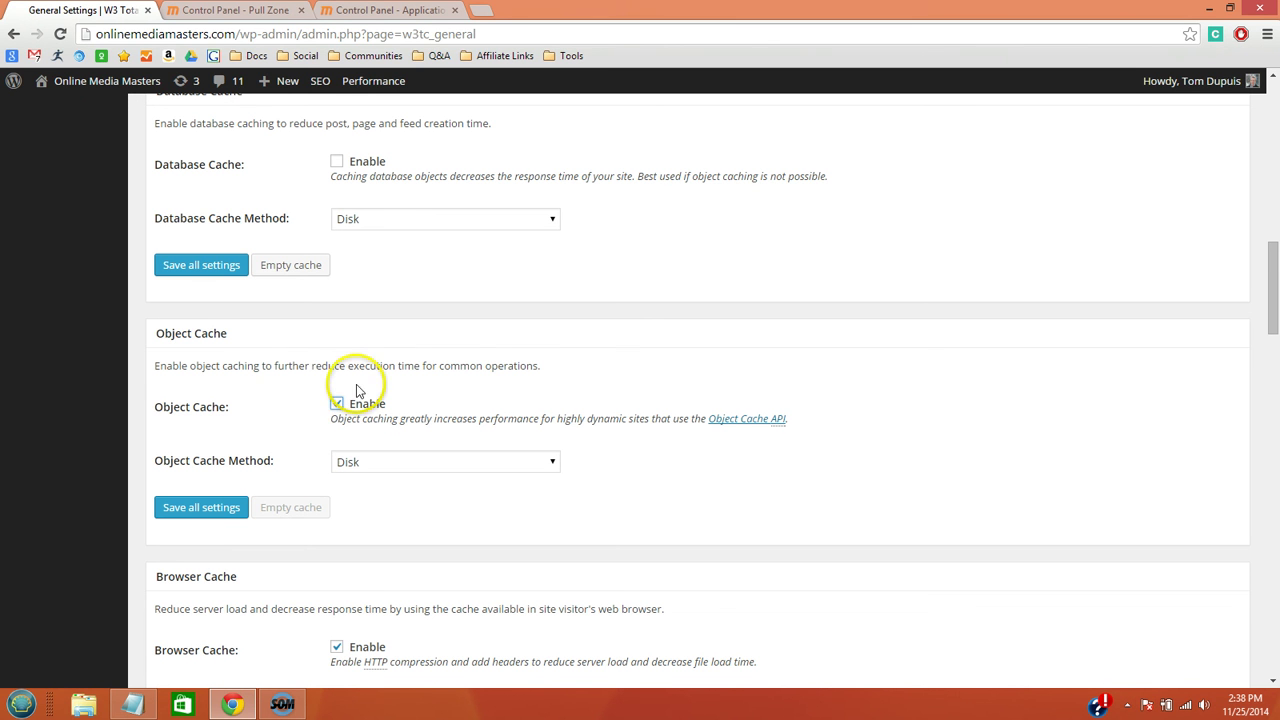
Enable the CDN and set its CDN Type to MaxCDN
scroll(355, 395, down, 5)
scroll(357, 380, down, 1)
scroll(352, 388, up, 1)
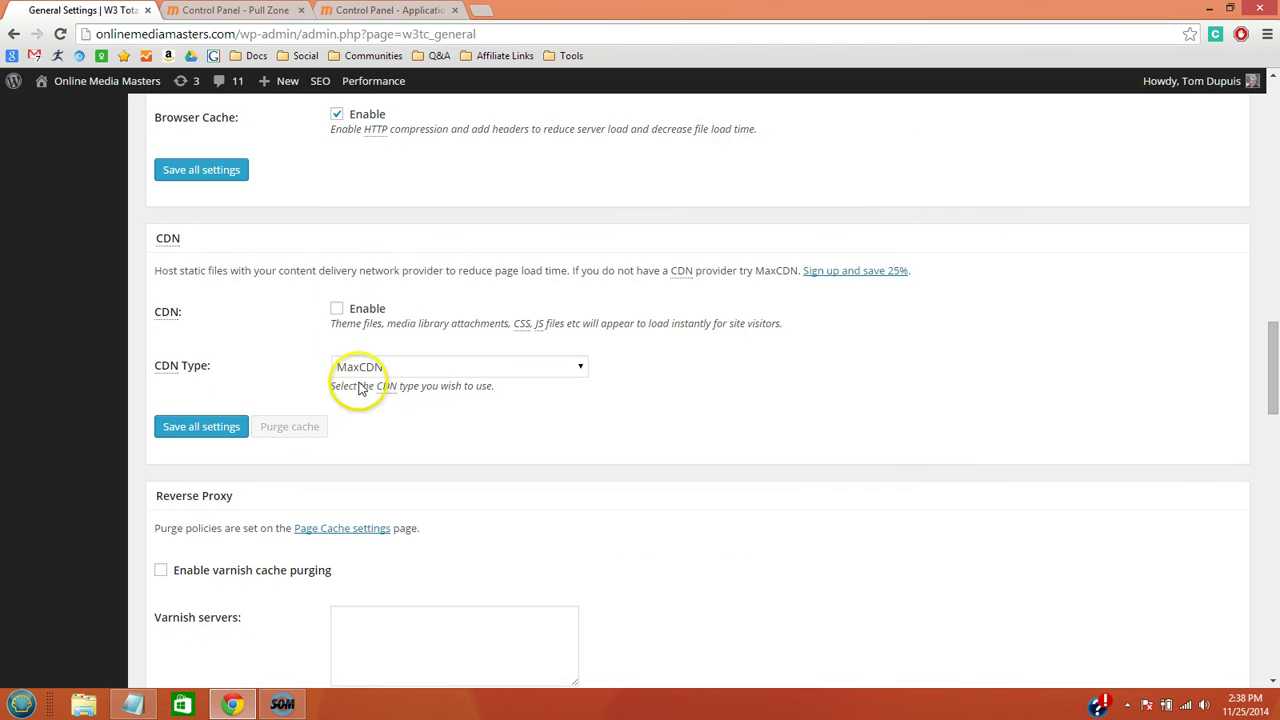
click(337, 311)
click(368, 368)
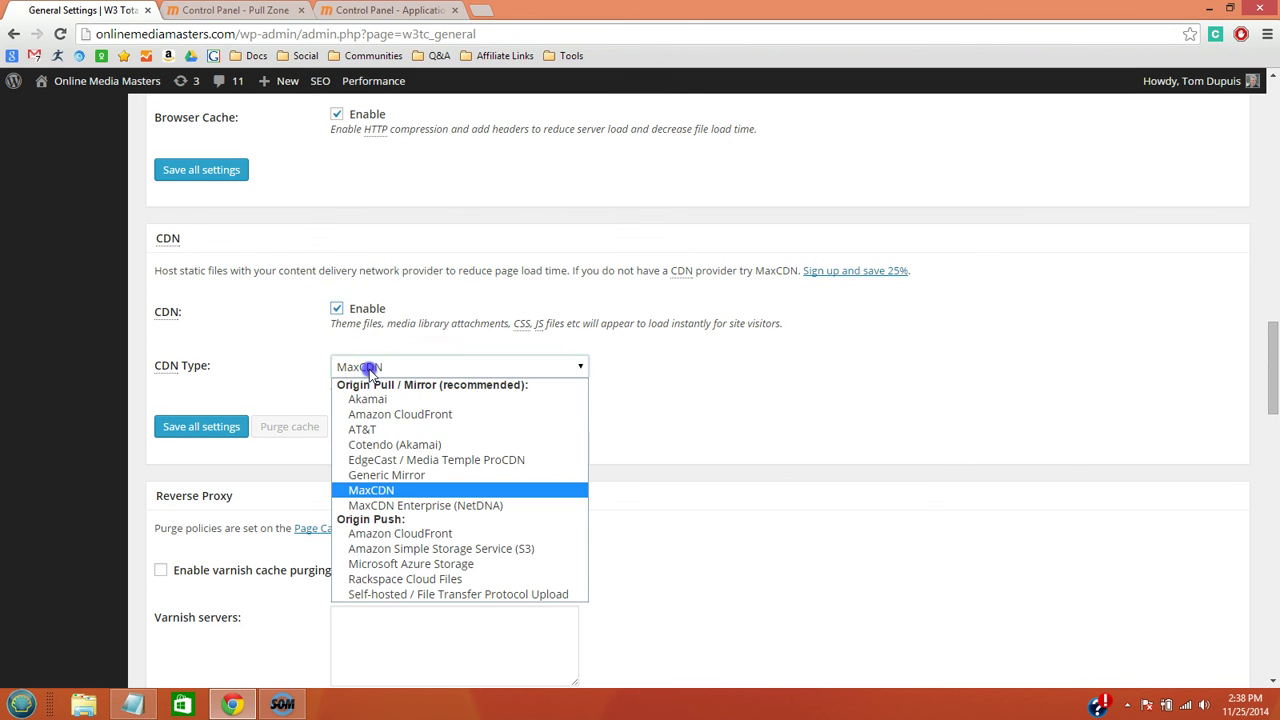
click(380, 492)
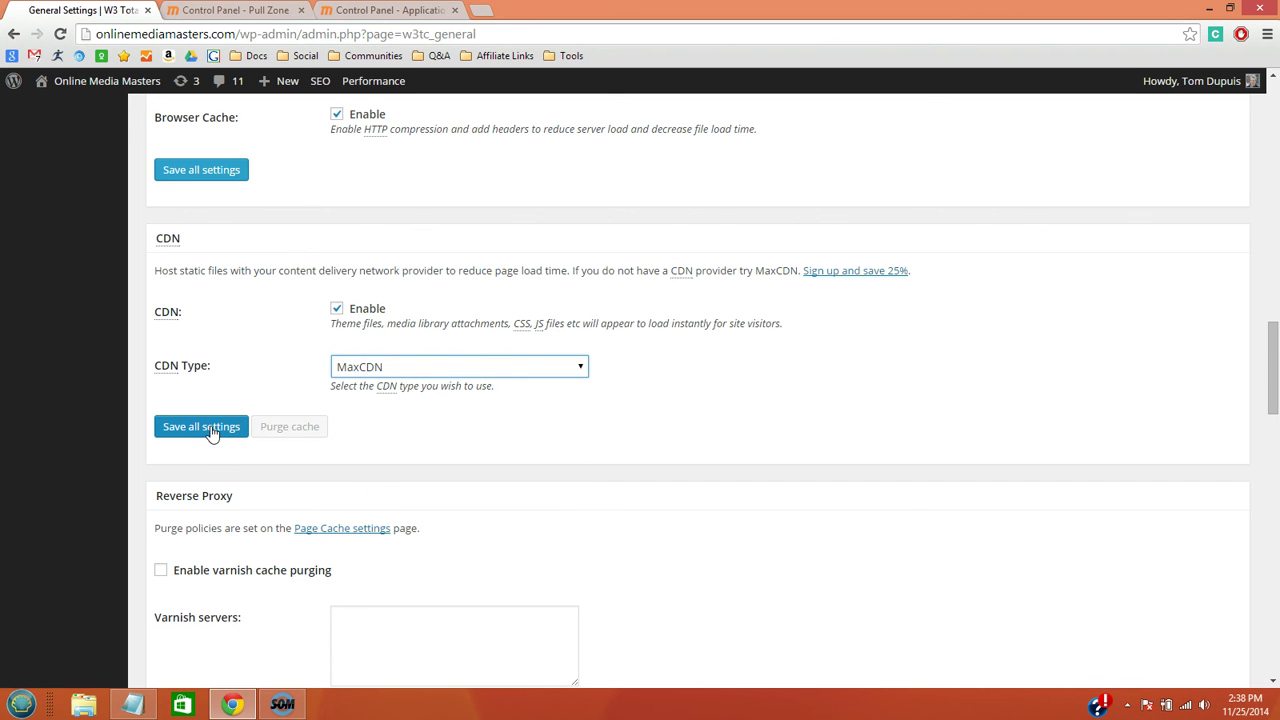
scroll(193, 446, up, 15)
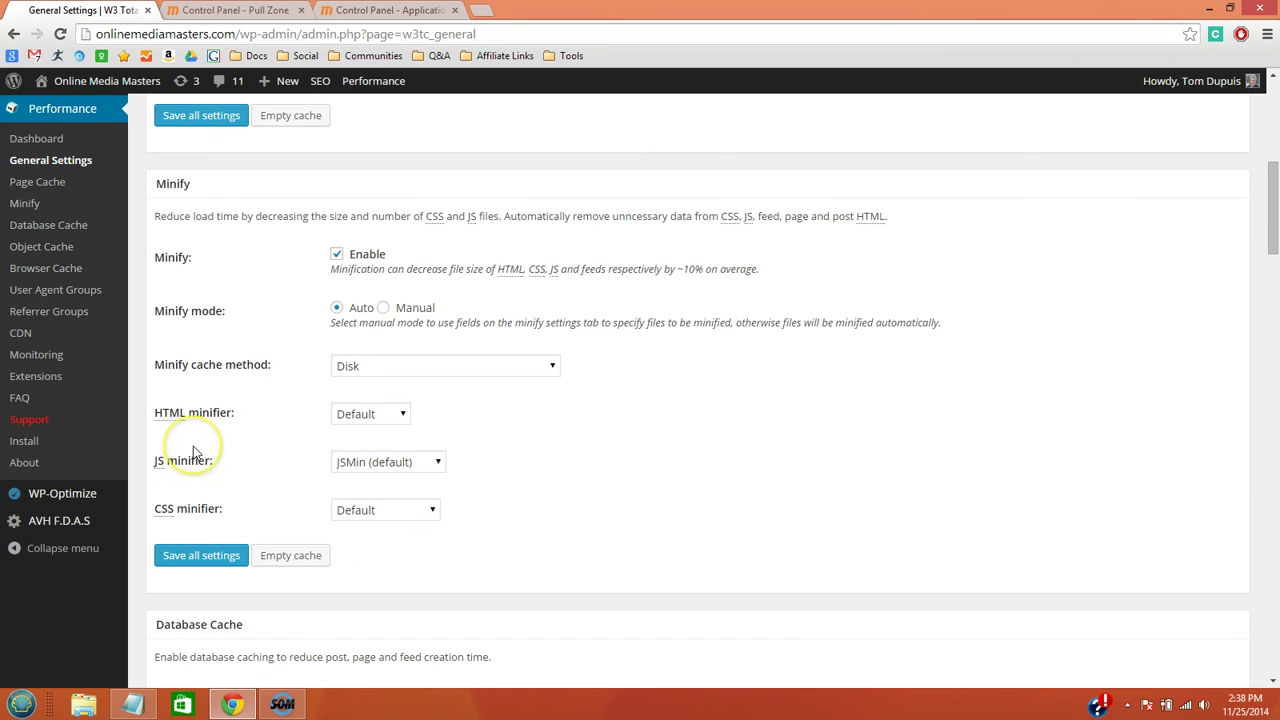
scroll(210, 416, up, 1)
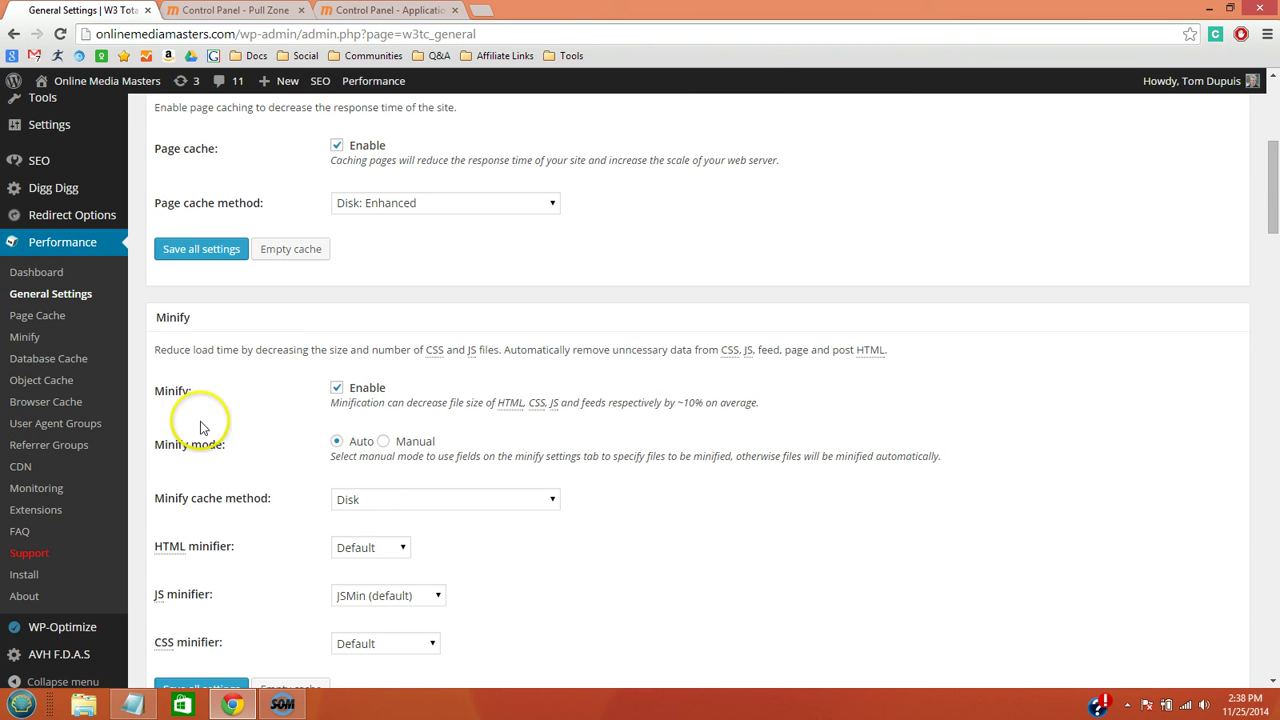
Go to the CDN page without saving and scroll to its MaxCDN Configuration section
click(27, 468)
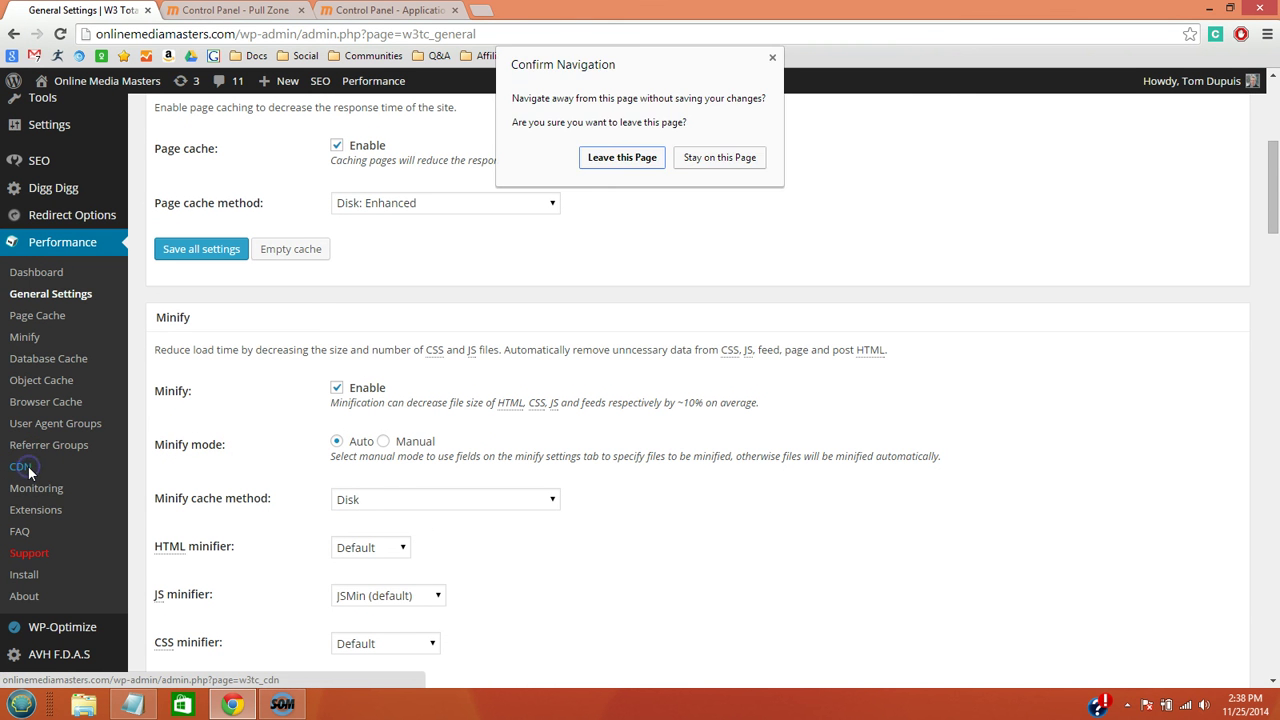
key(Return)
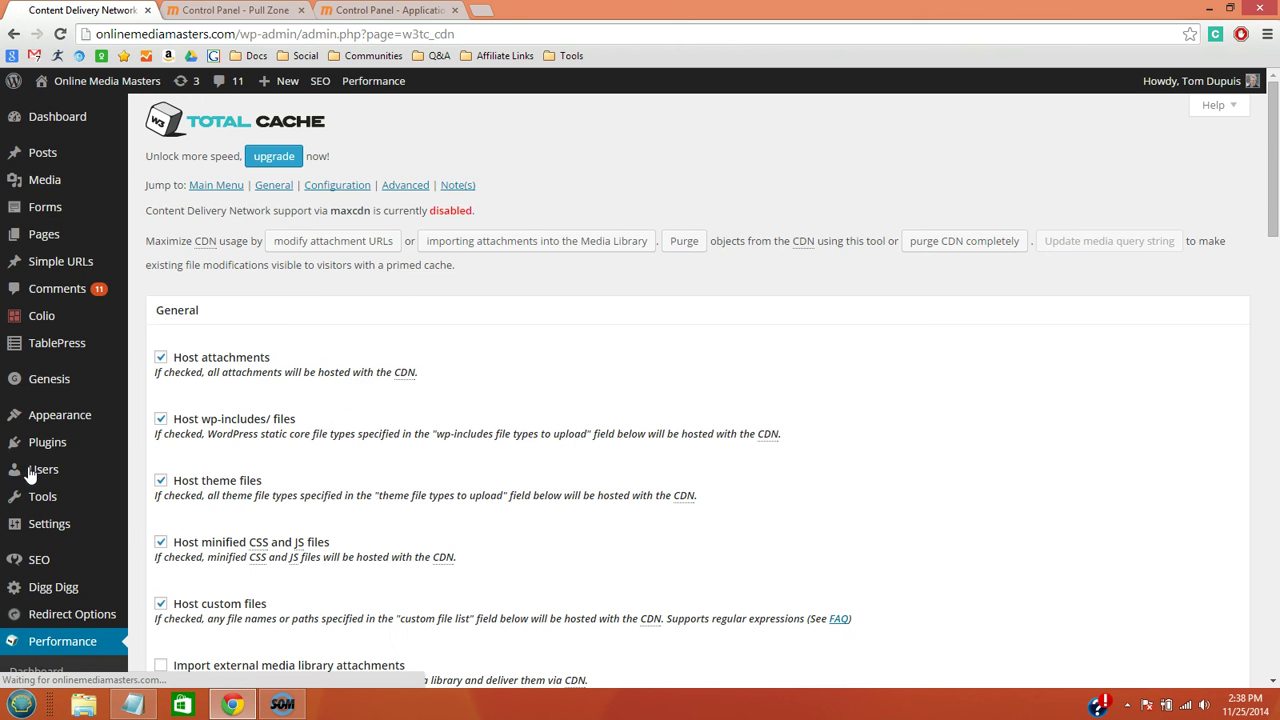
scroll(570, 345, down, 1)
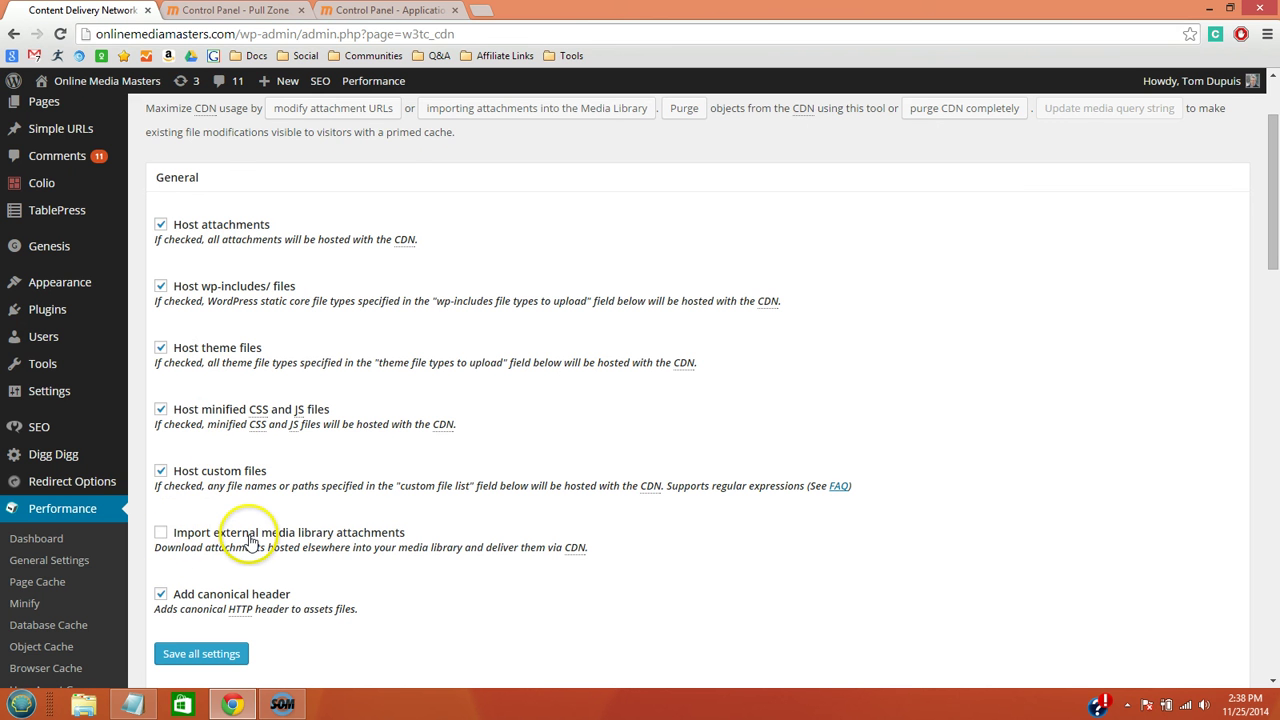
scroll(414, 391, down, 4)
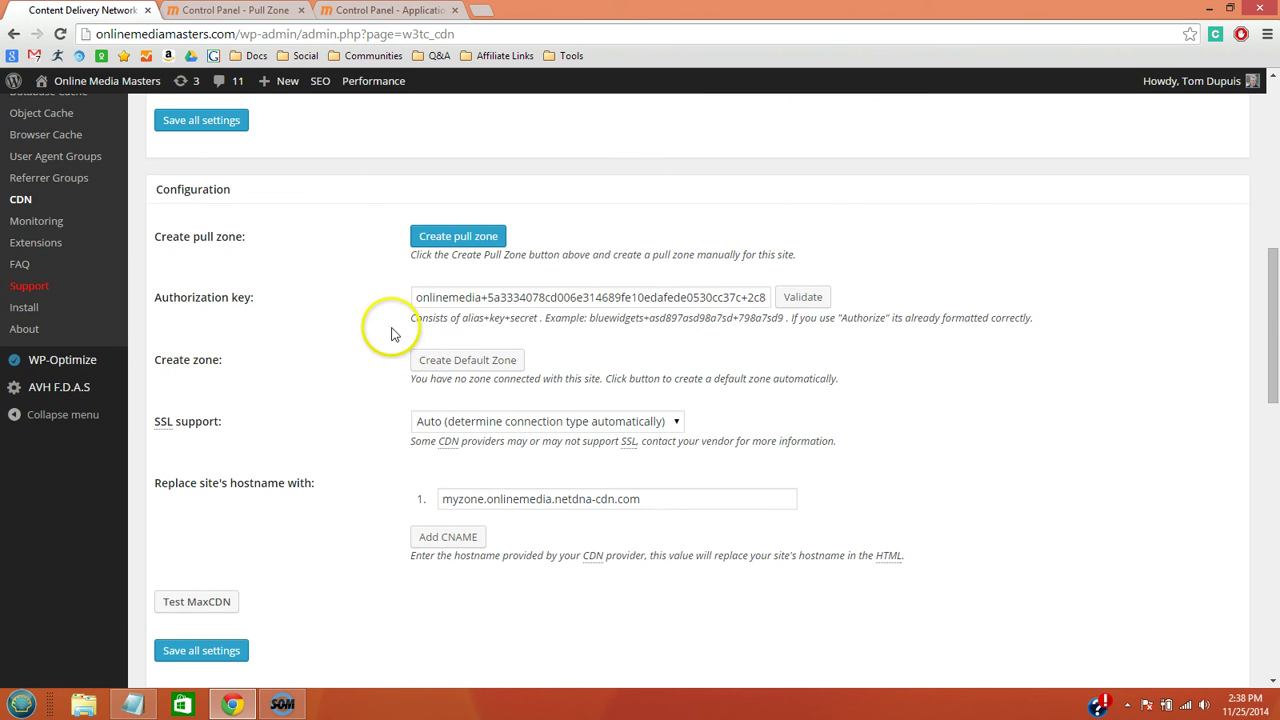
Copy the MaxCDN Company Alias and paste it over the alias part of the Authorization key
drag(417, 300, 820, 298)
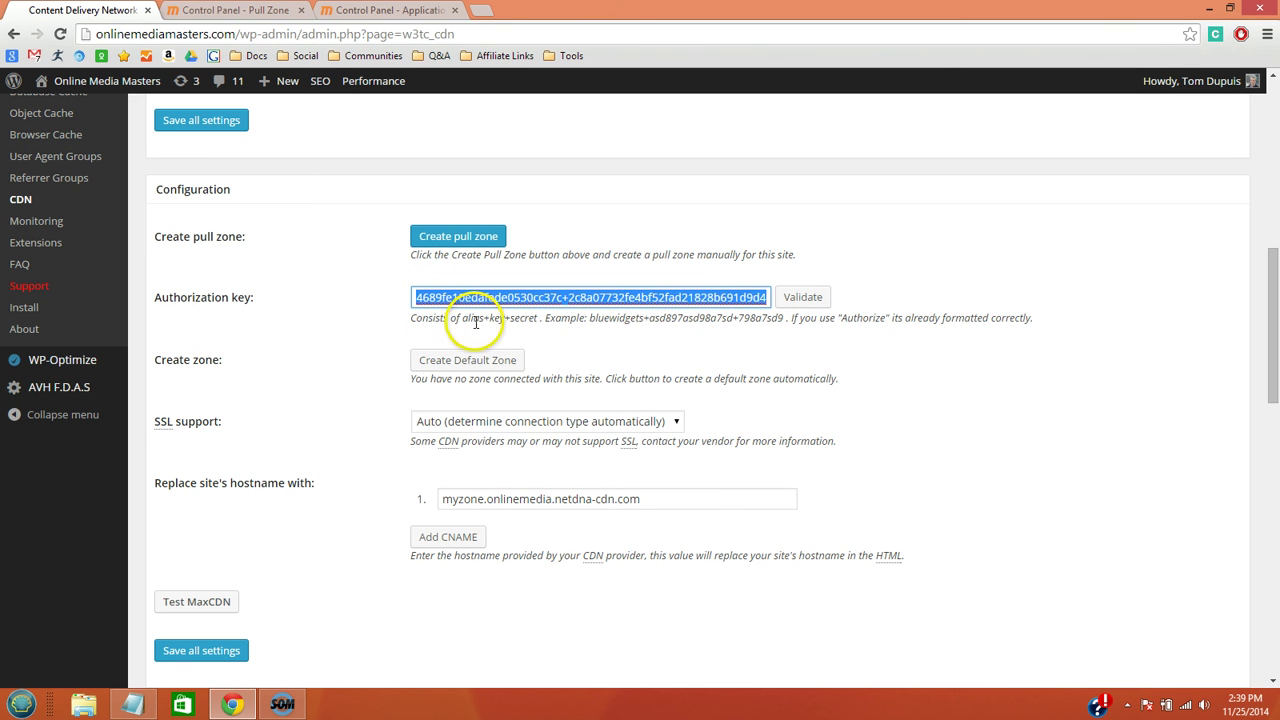
drag(462, 318, 520, 318)
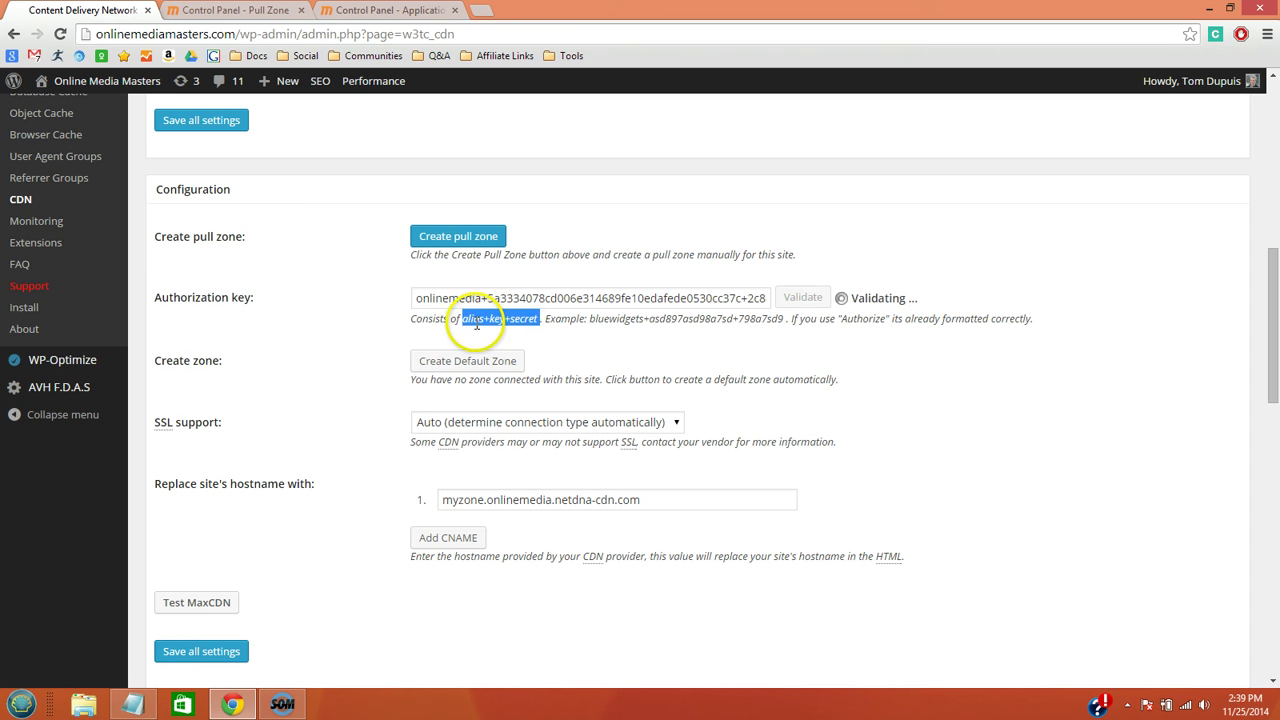
click(473, 320)
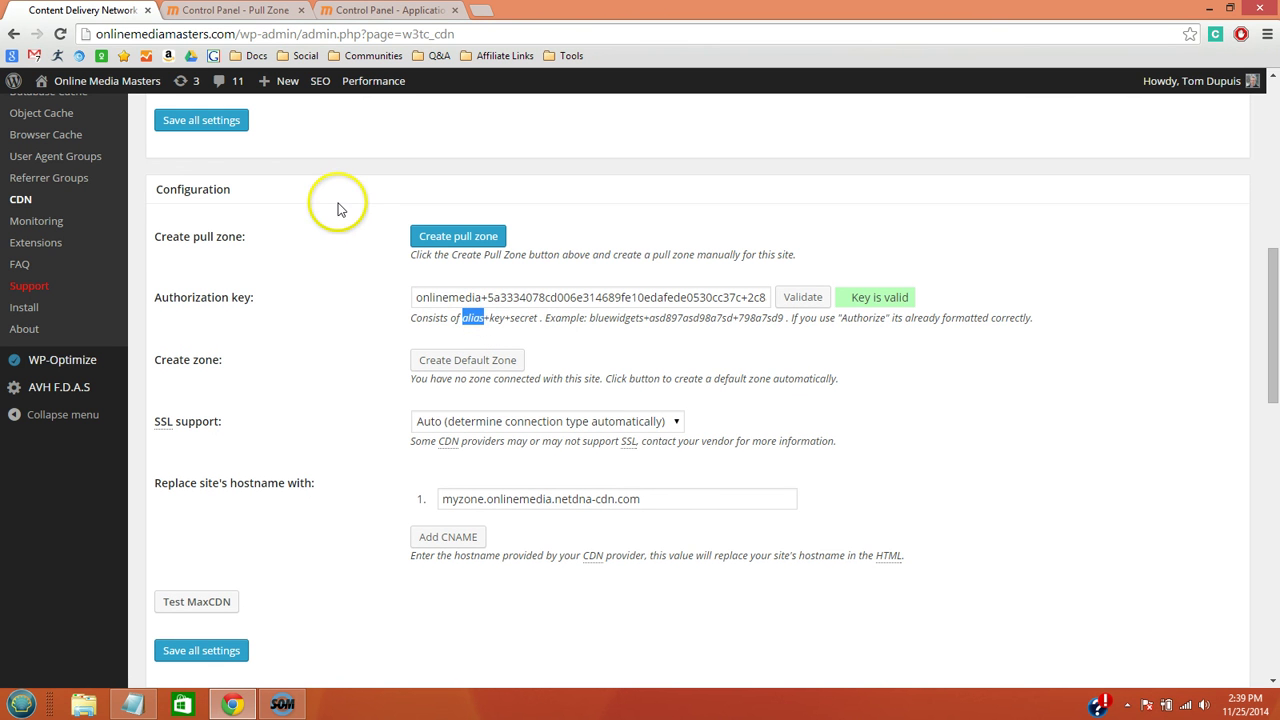
click(385, 10)
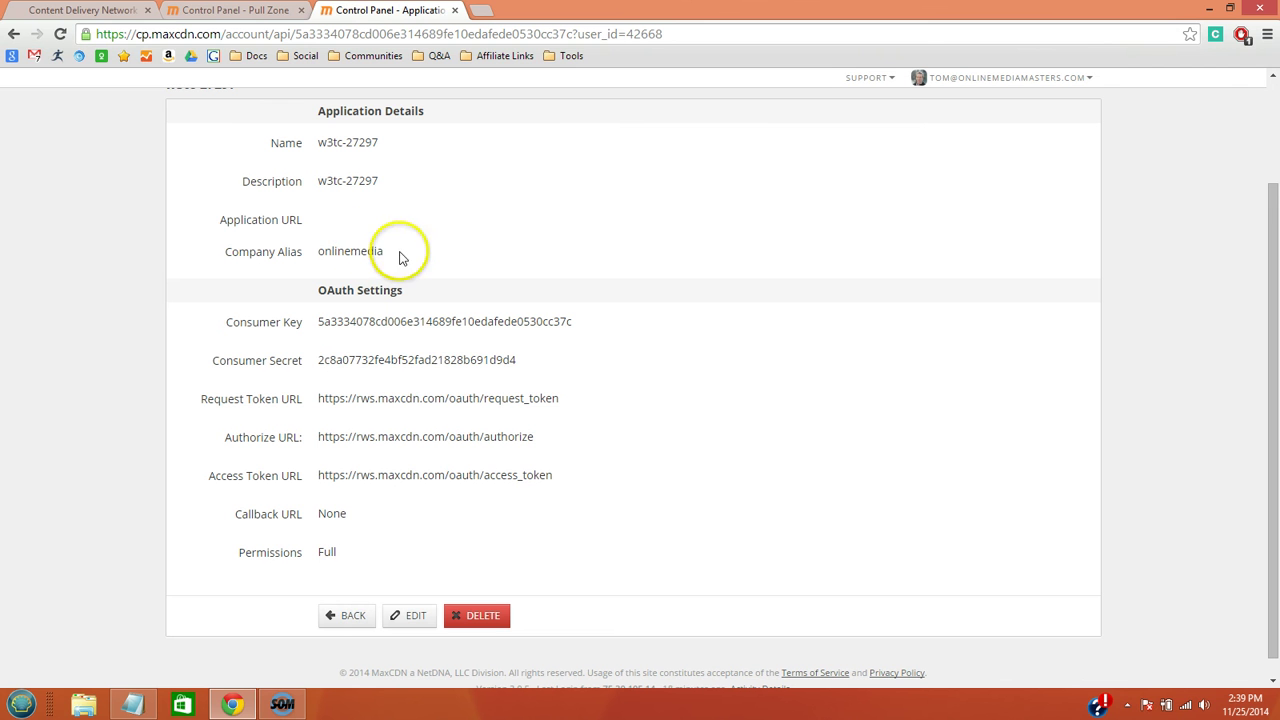
drag(399, 258, 318, 256)
key(ctrl+c)
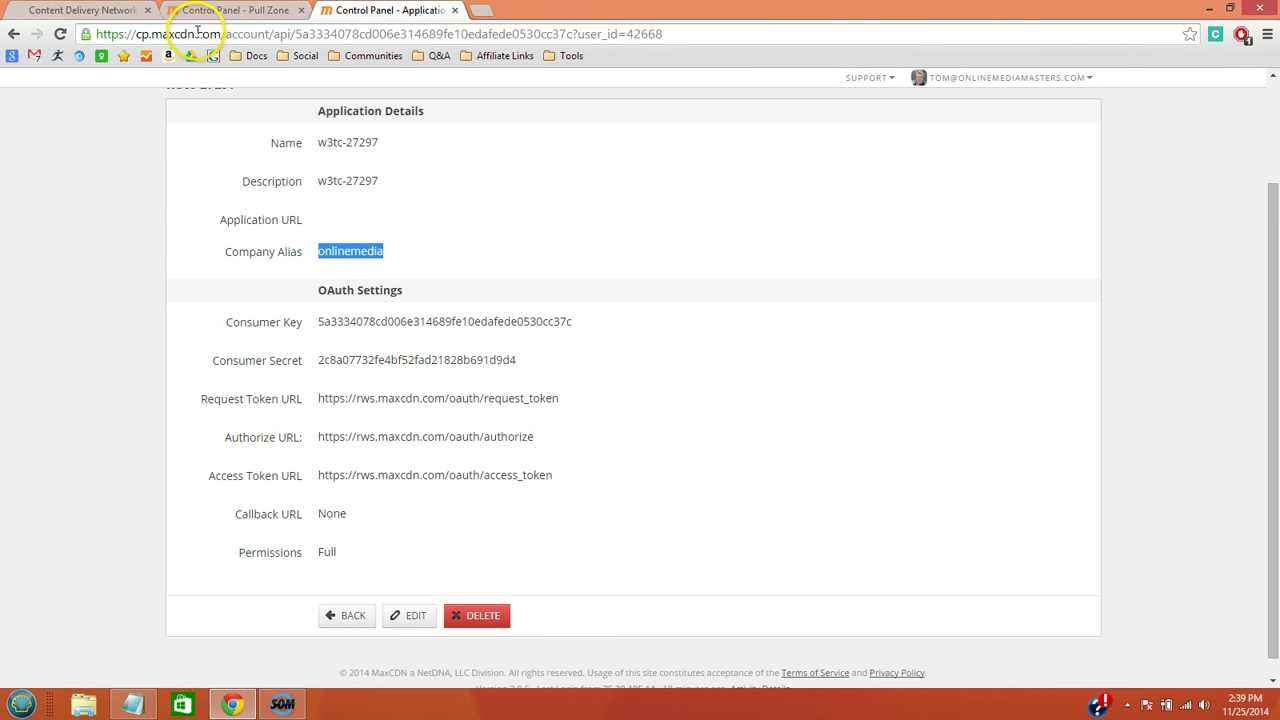
click(95, 10)
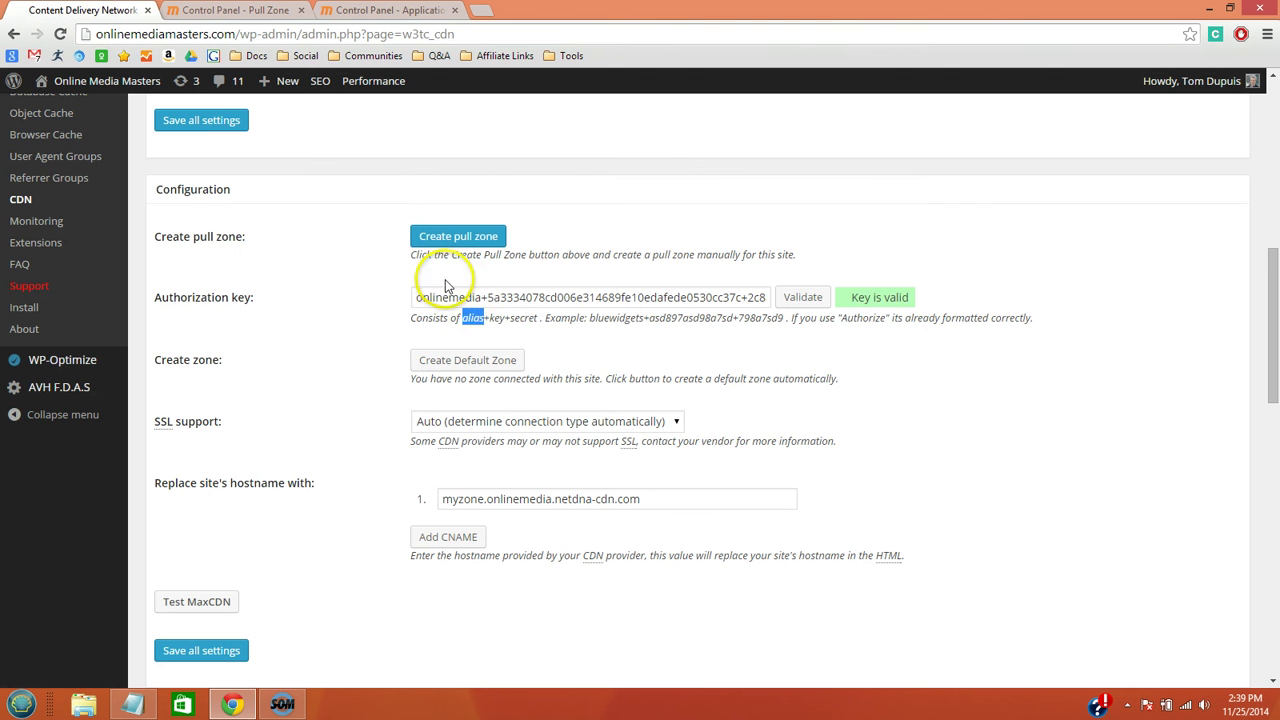
drag(481, 297, 408, 300)
key(ctrl+v)
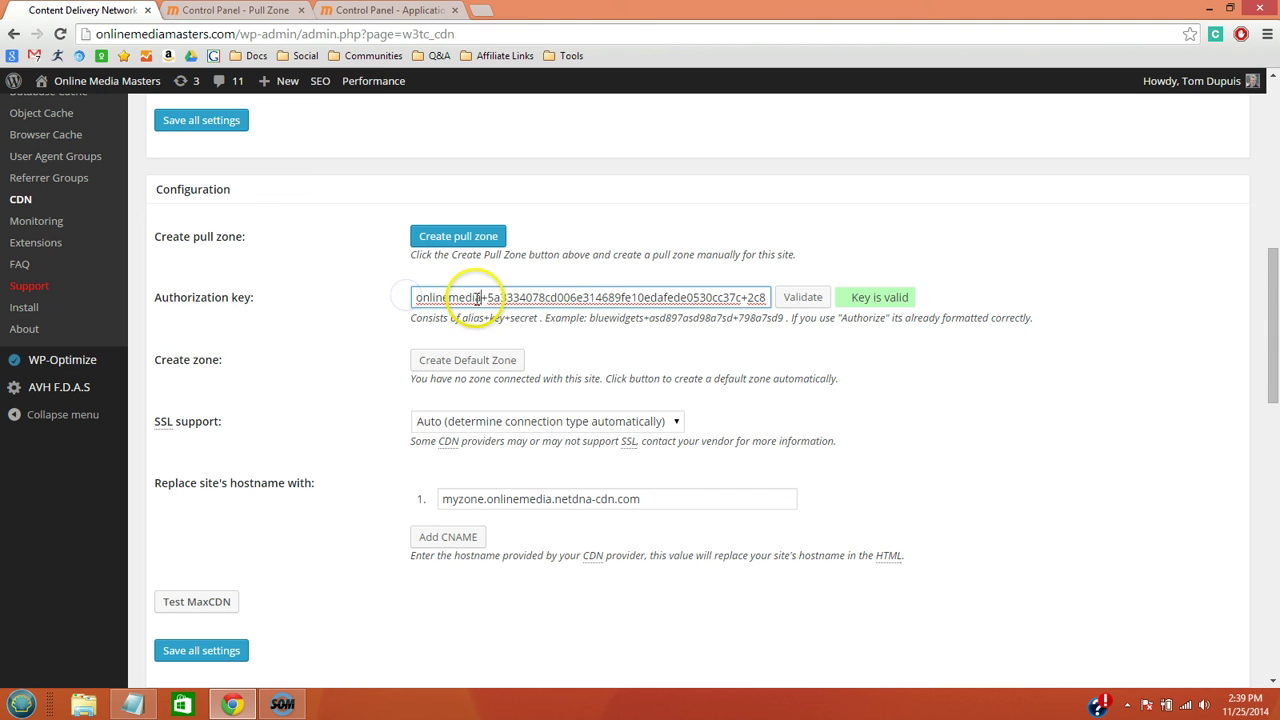
drag(488, 297, 724, 296)
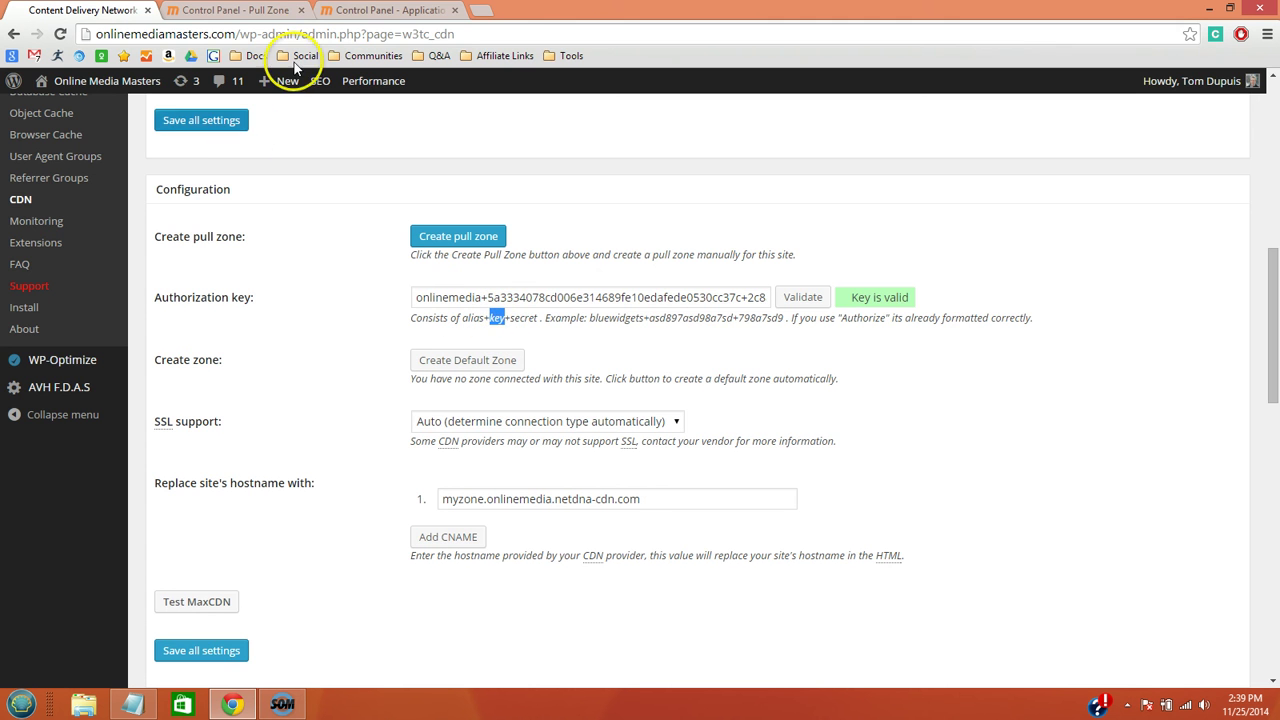
Copy the MaxCDN Consumer Key into the Authorization key after the alias
click(236, 10)
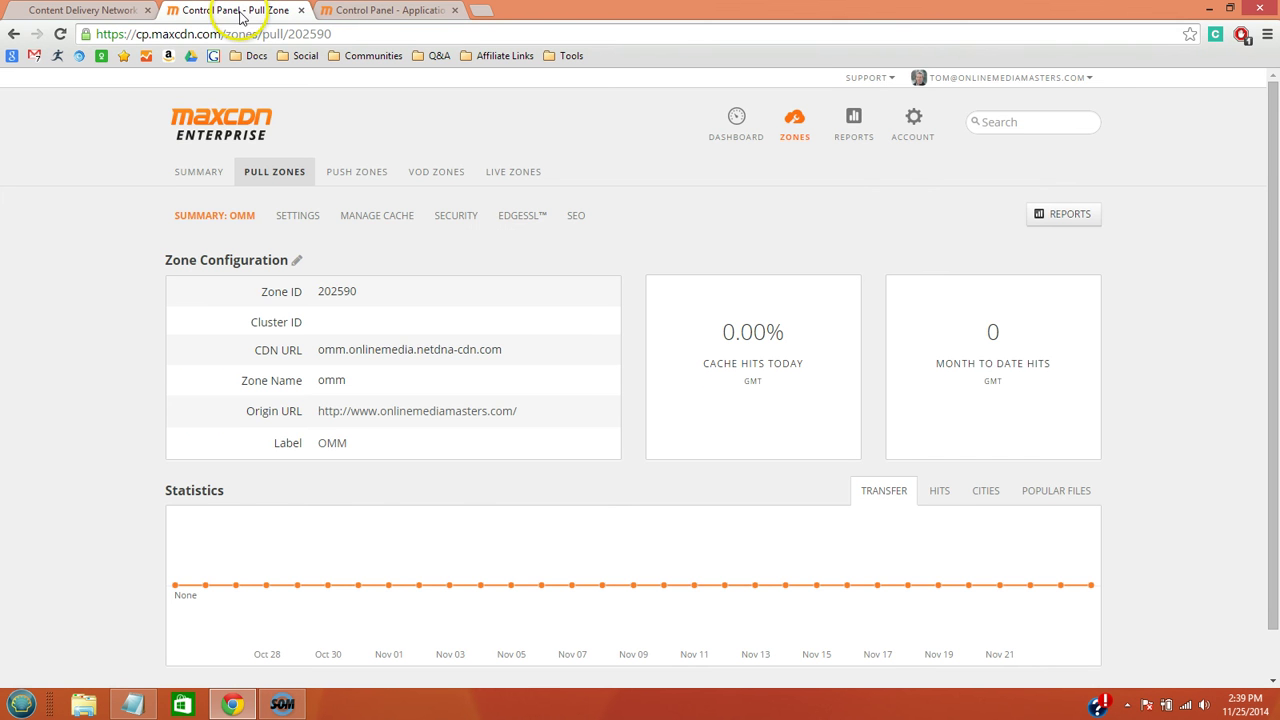
click(350, 10)
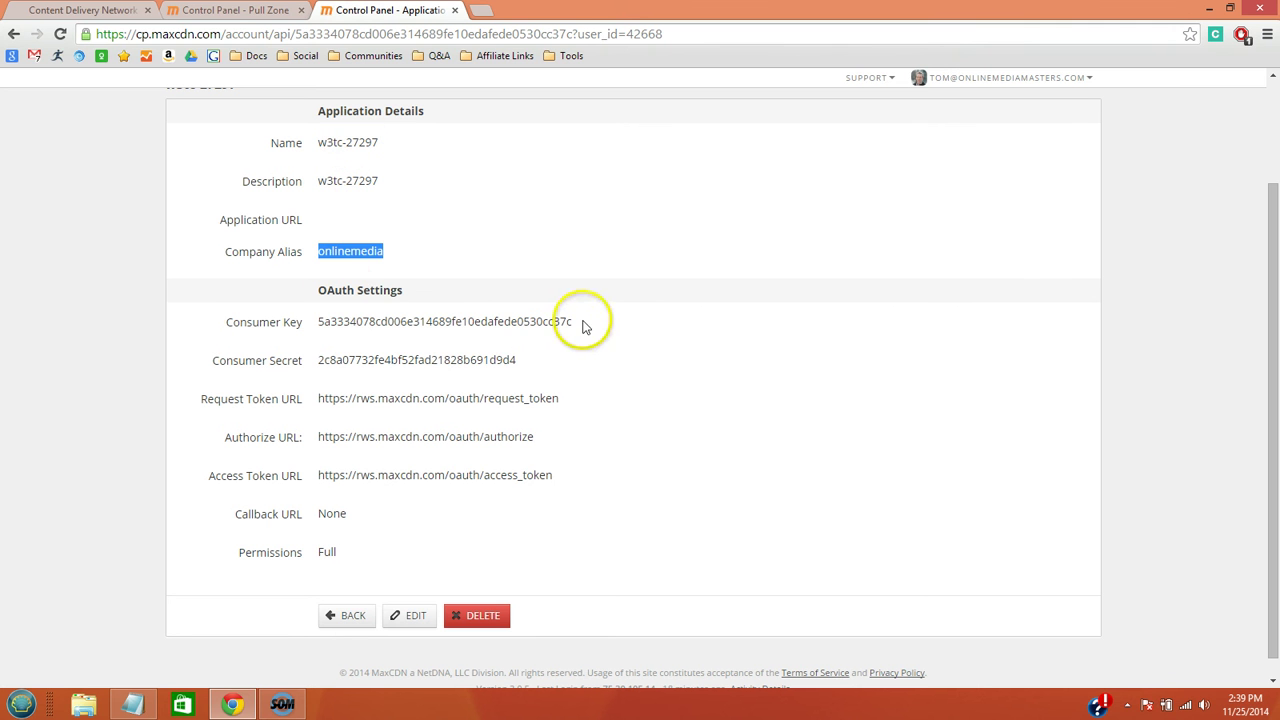
drag(583, 323, 329, 323)
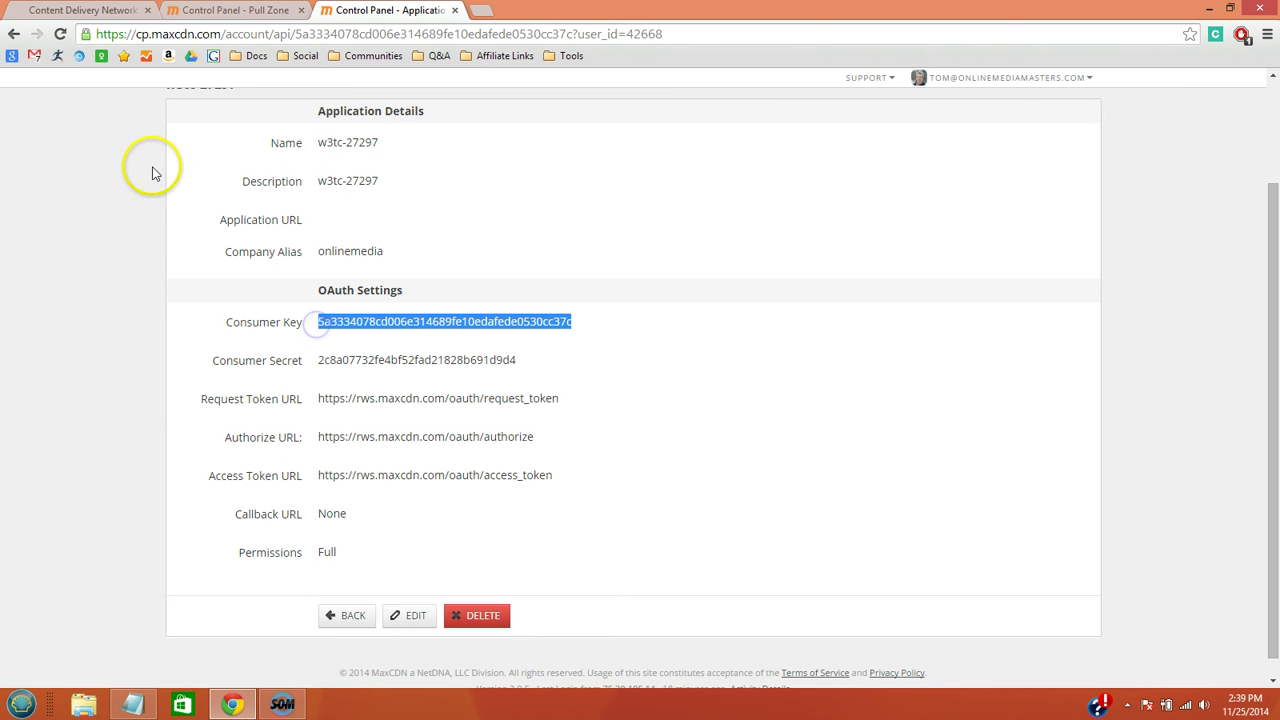
click(85, 11)
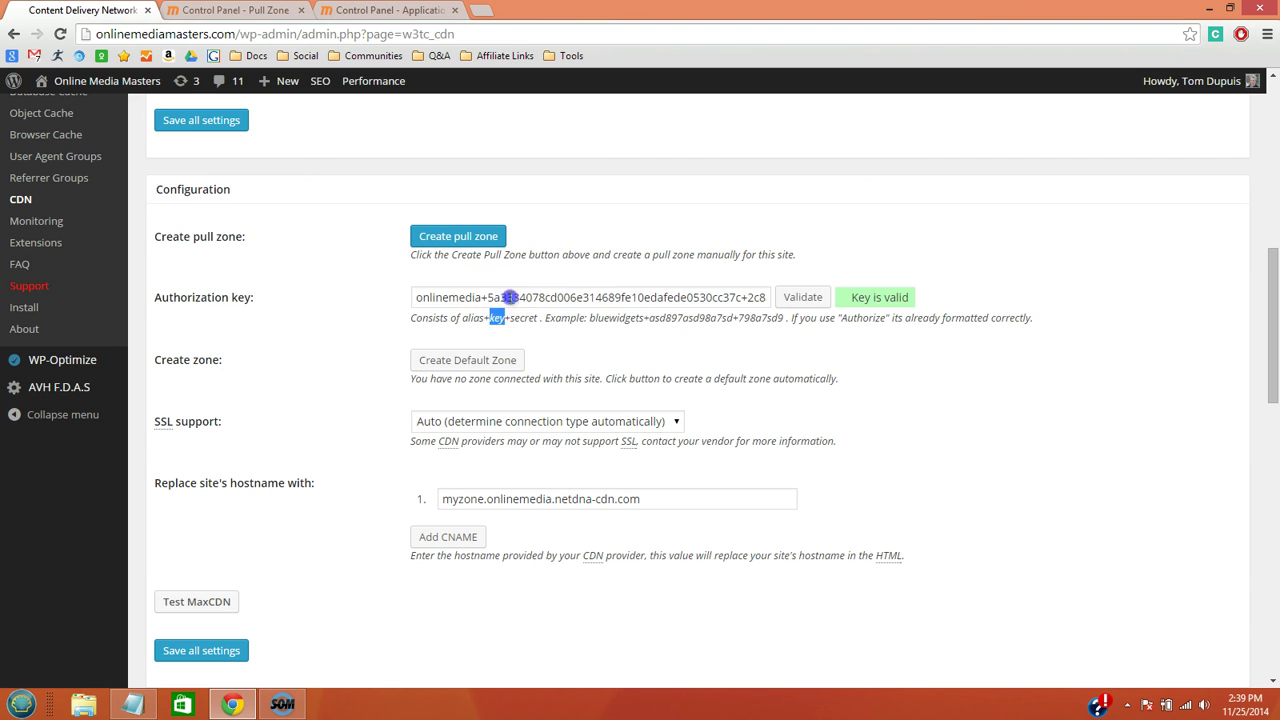
drag(489, 297, 730, 297)
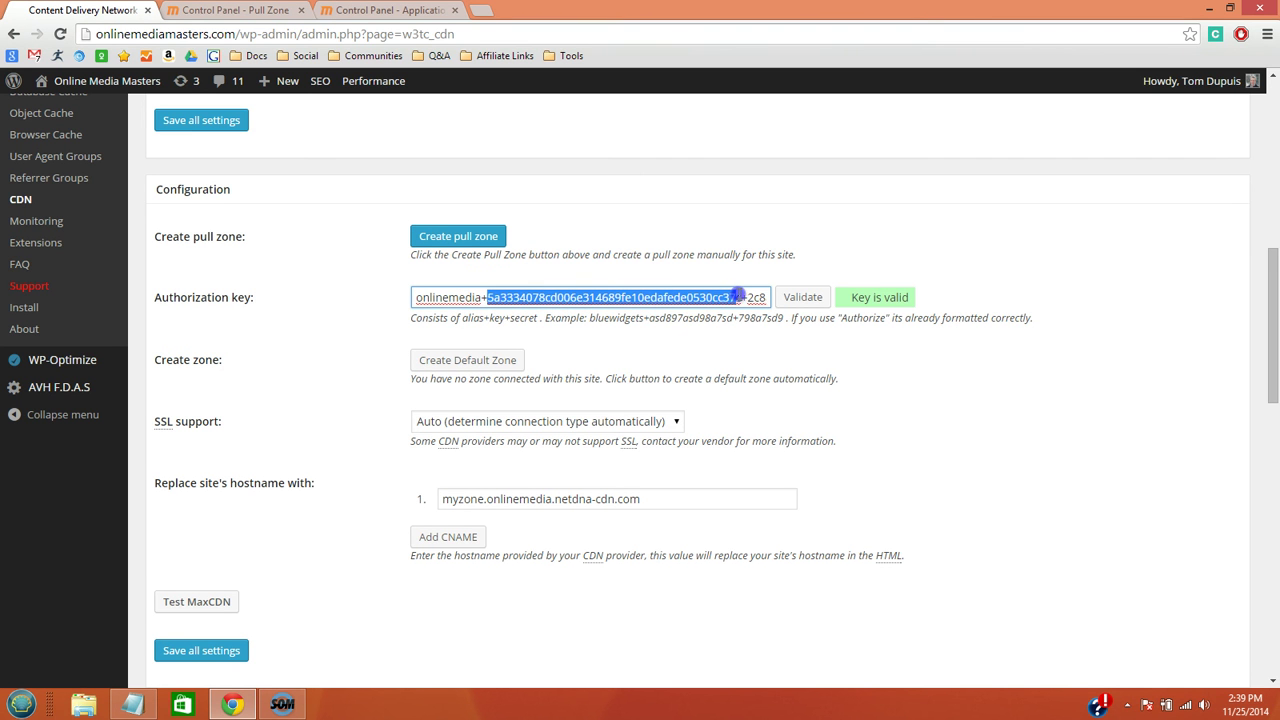
key(Right)
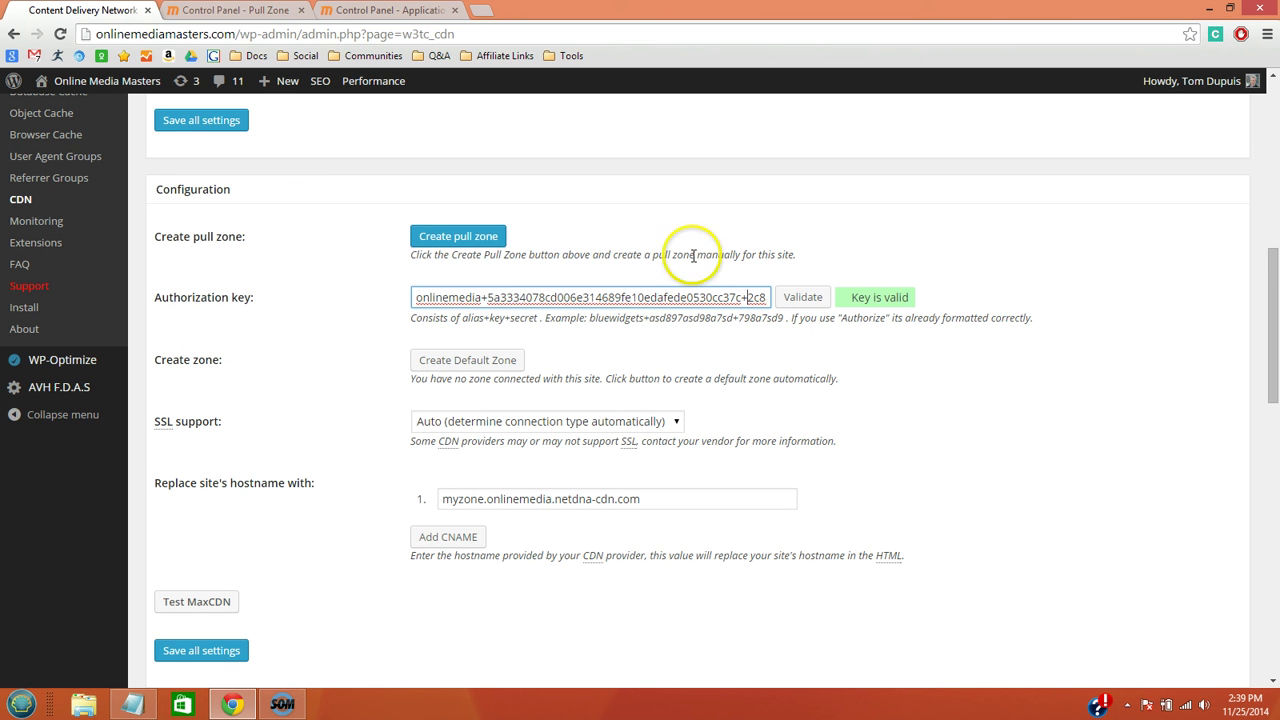
double_click(527, 320)
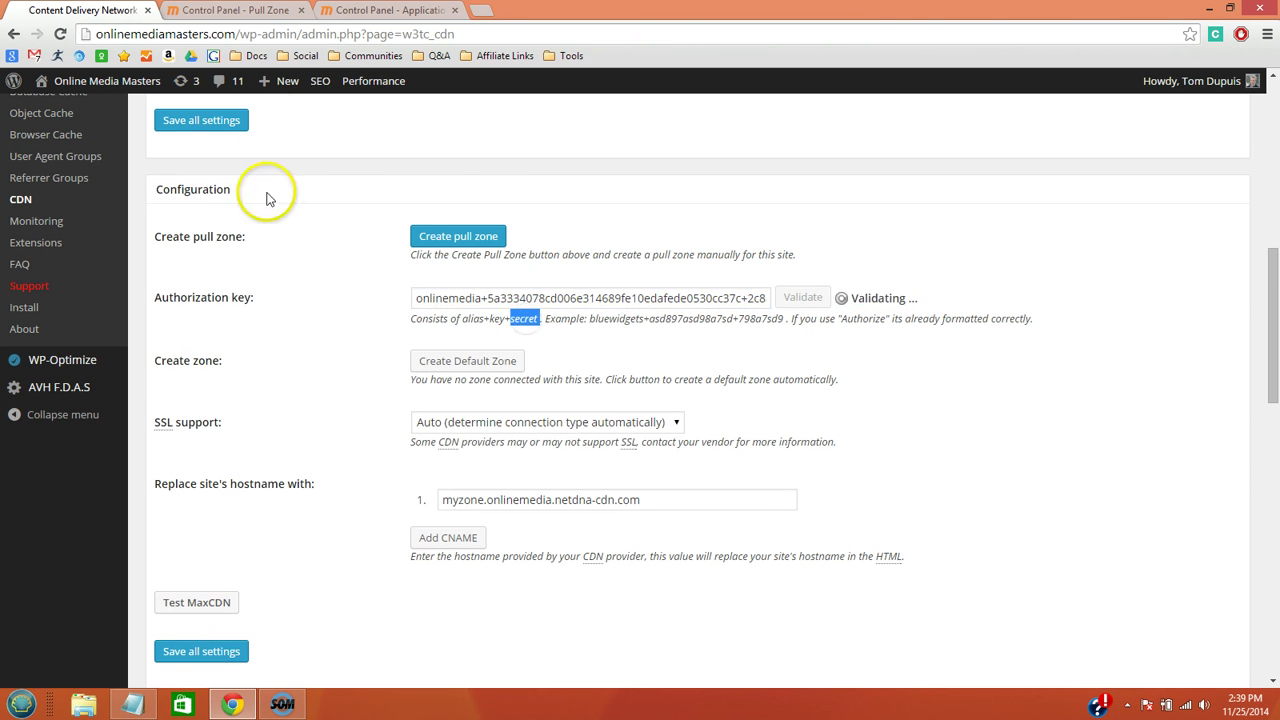
Paste the Consumer Secret at the end of the Authorization key so it validates
click(385, 10)
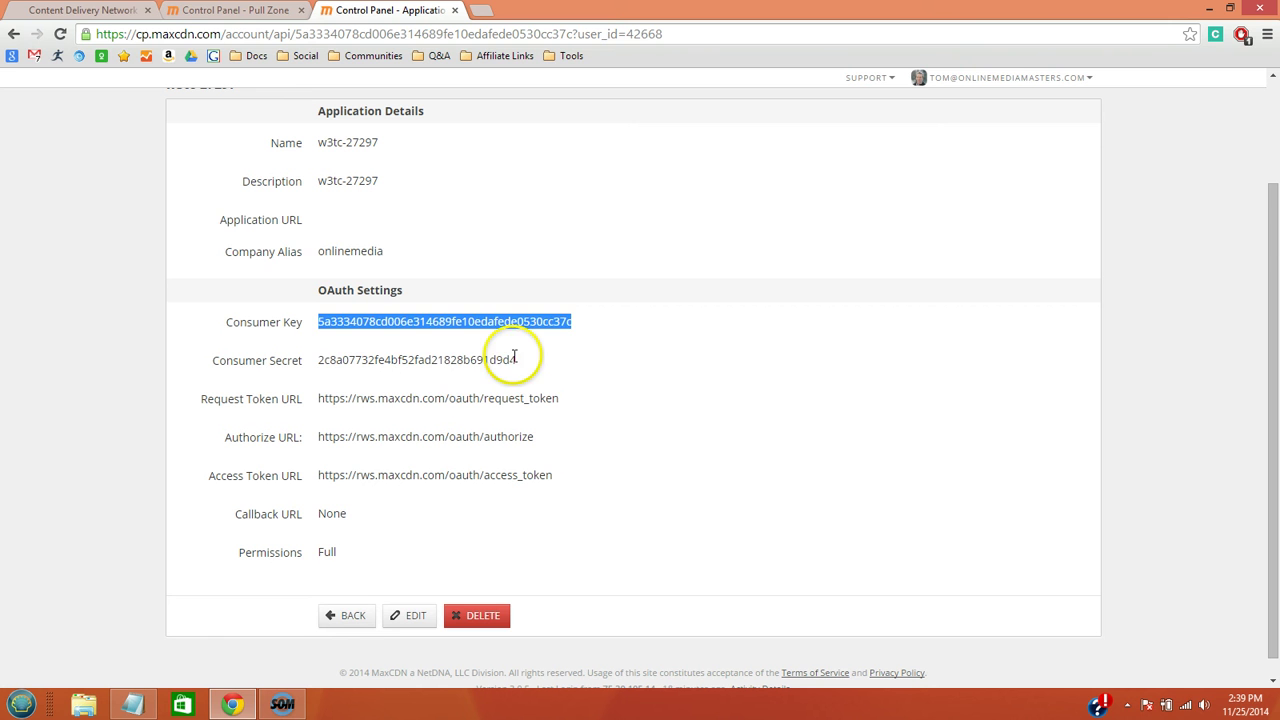
drag(534, 363, 316, 362)
key(ctrl+c)
click(80, 10)
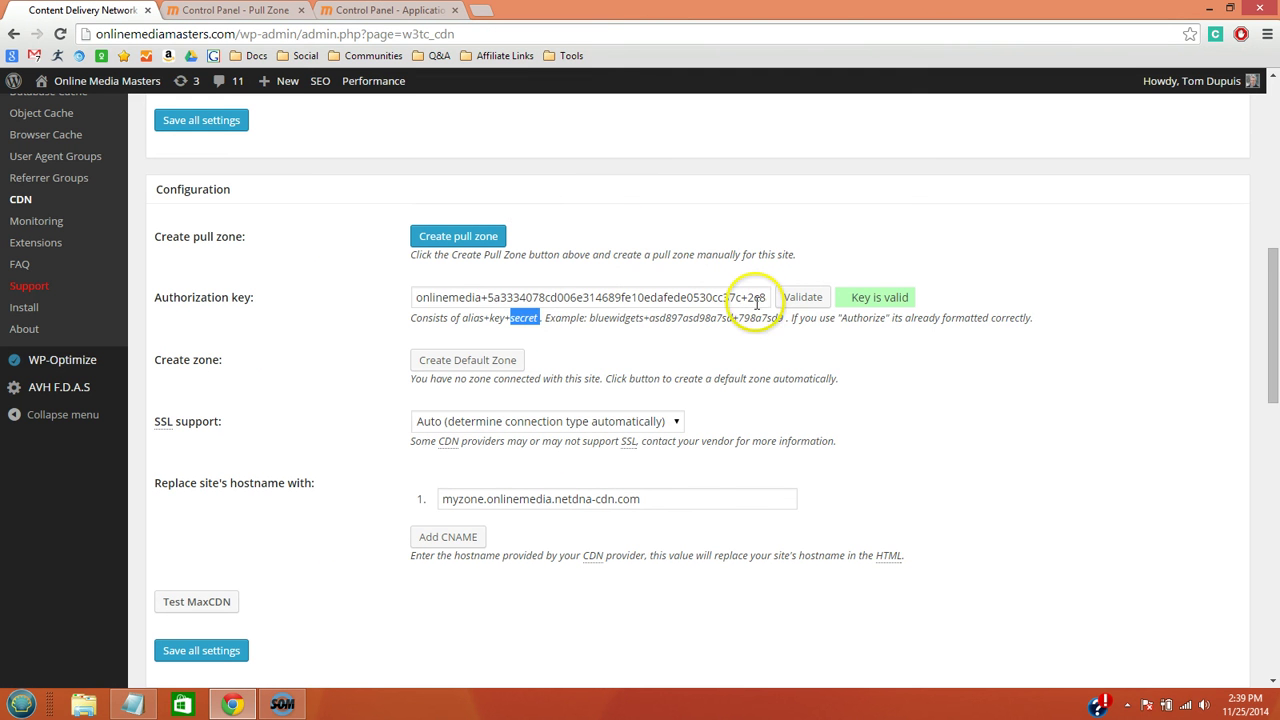
drag(748, 297, 846, 295)
key(ctrl+v)
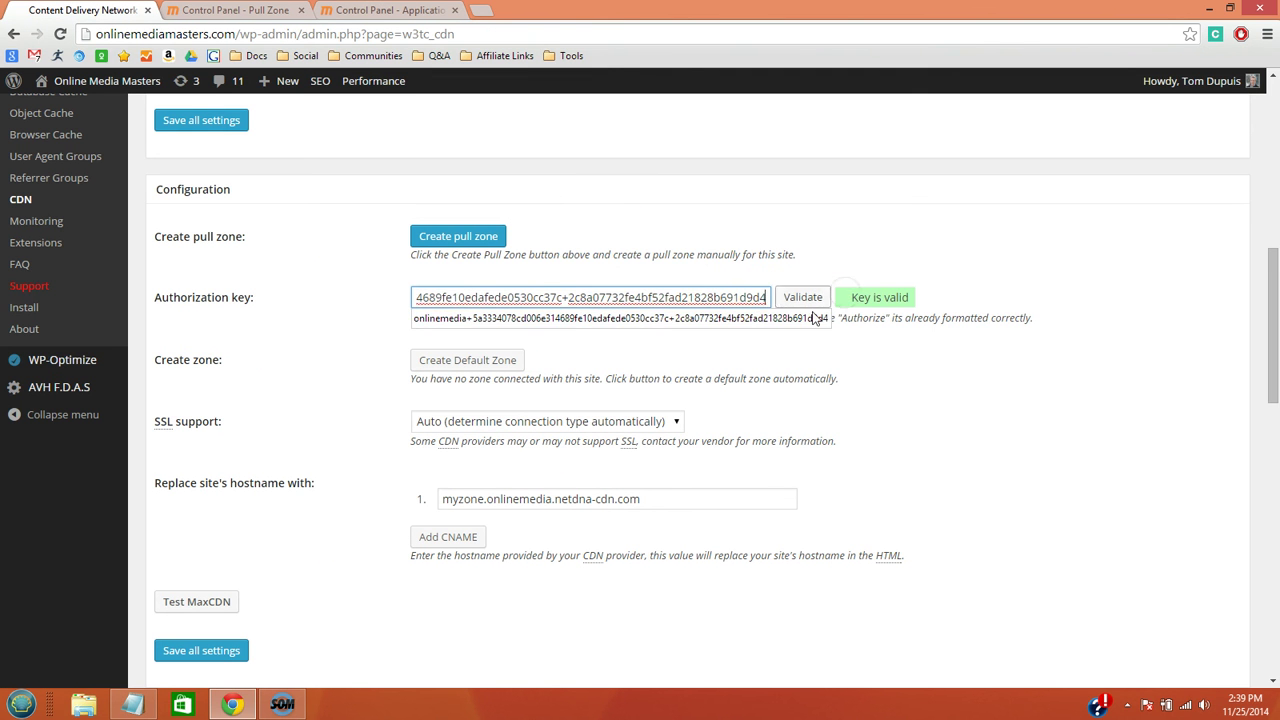
click(903, 382)
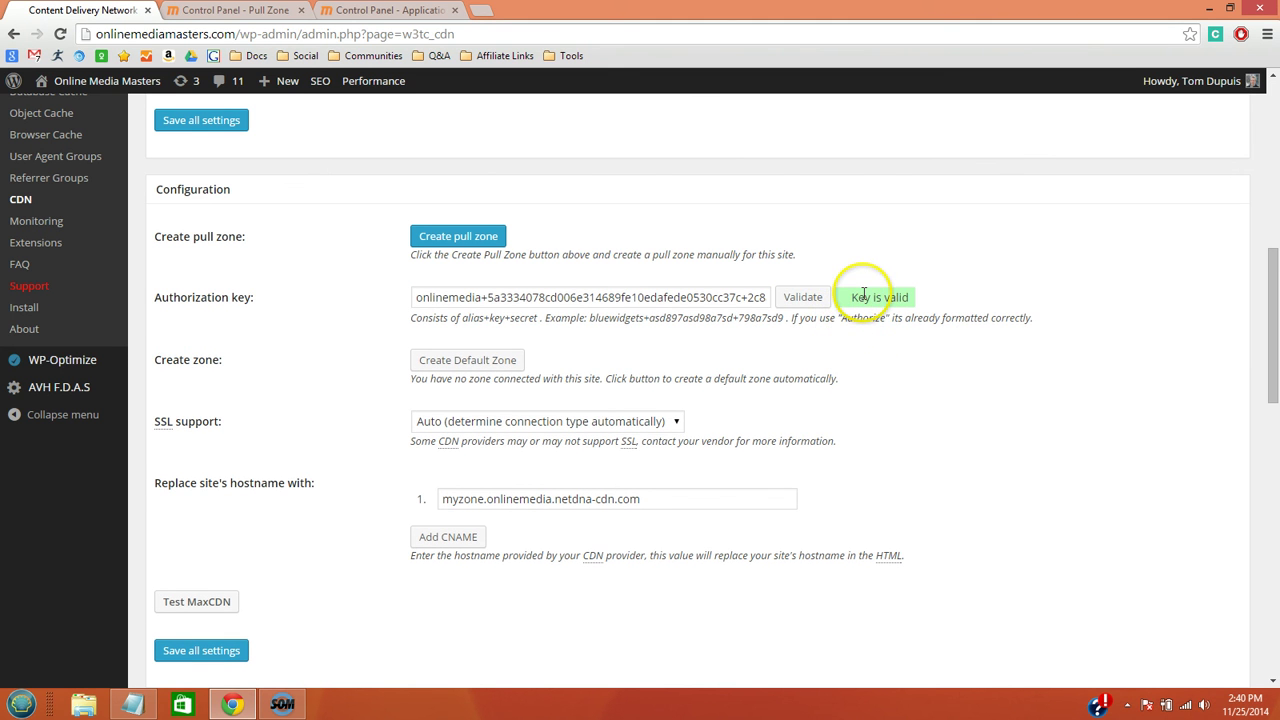
Copy the pull zone's CDN URL from MaxCDN and paste omm.onlinemedia.netdna-cdn.com as the replacement hostname
scroll(856, 297, down, 1)
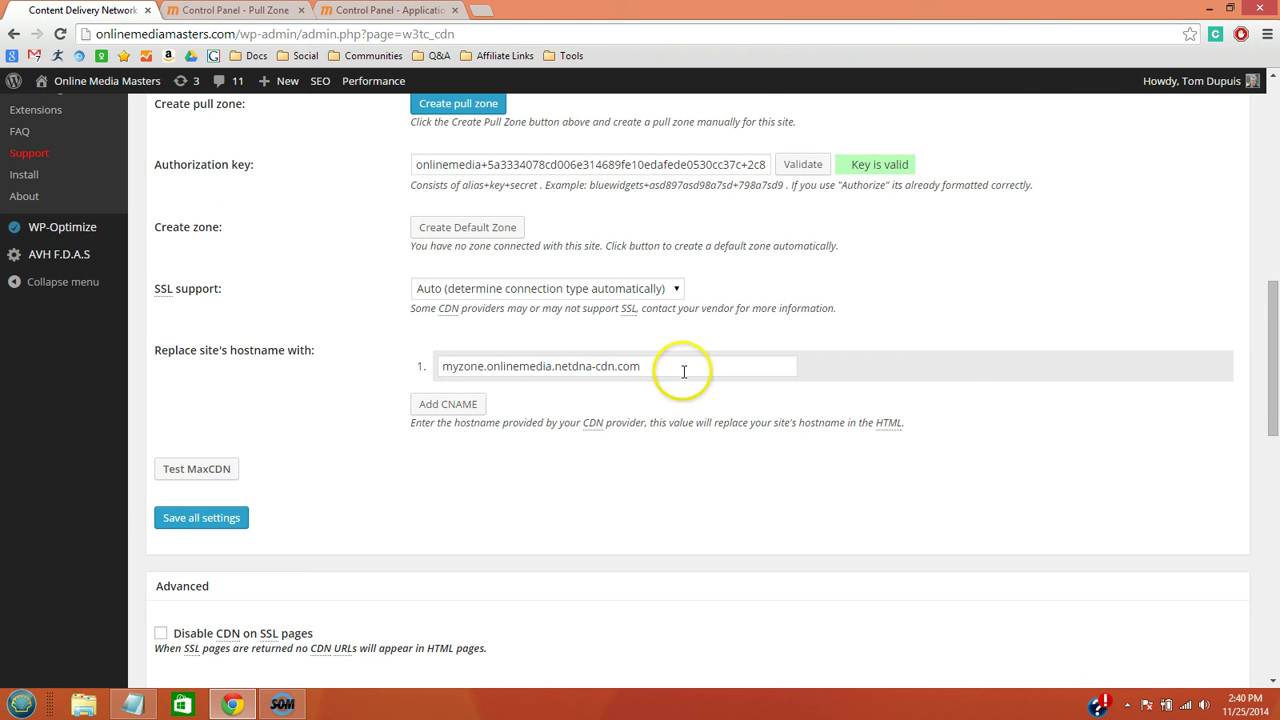
drag(675, 367, 349, 313)
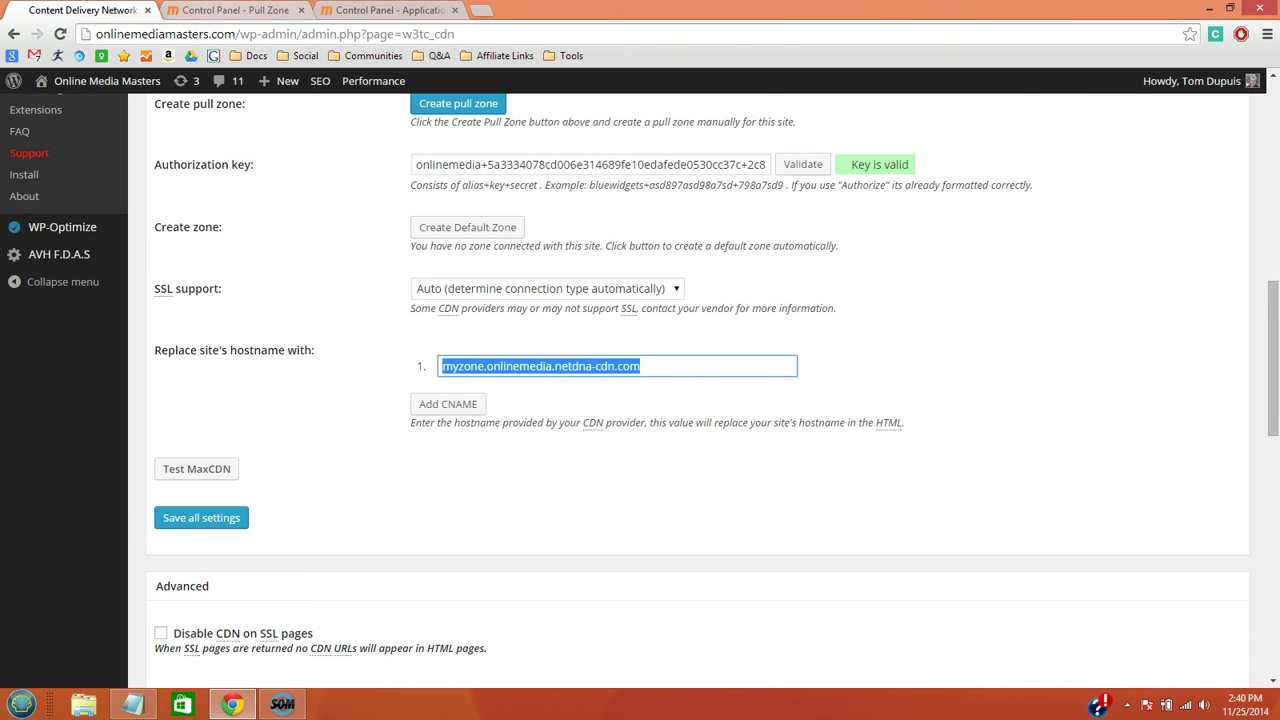
click(218, 10)
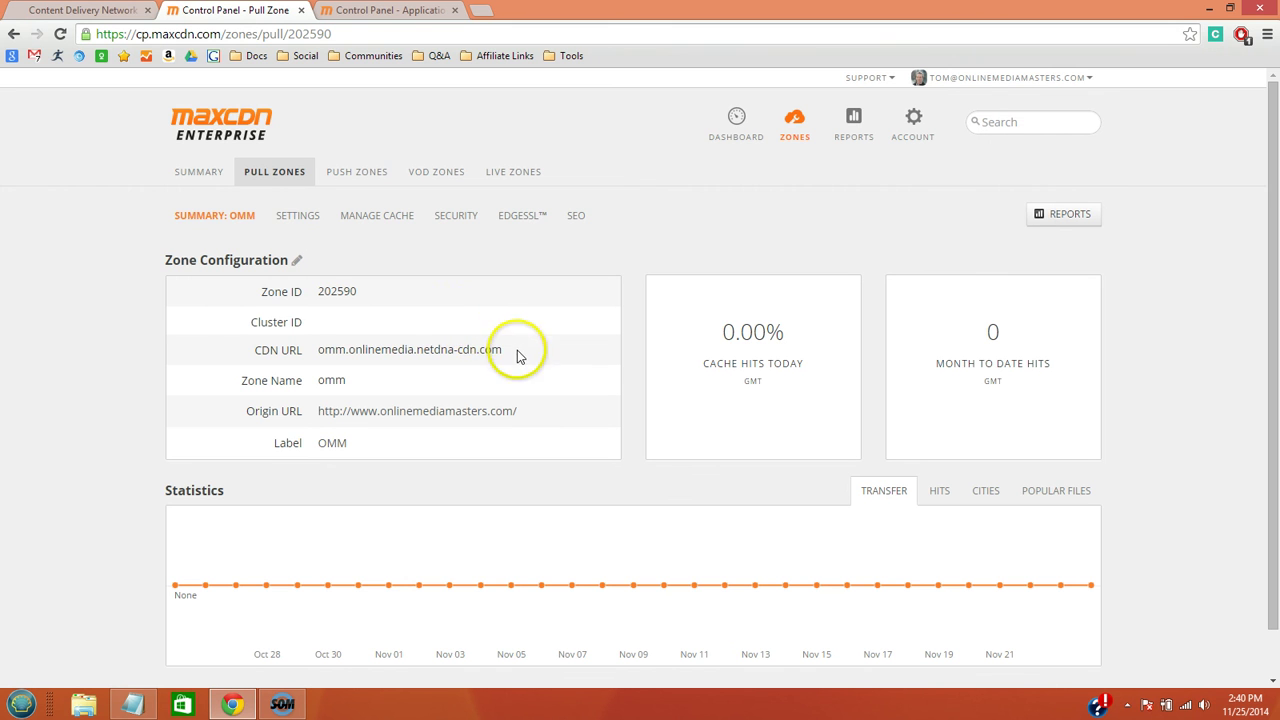
drag(505, 349, 311, 350)
key(ctrl+c)
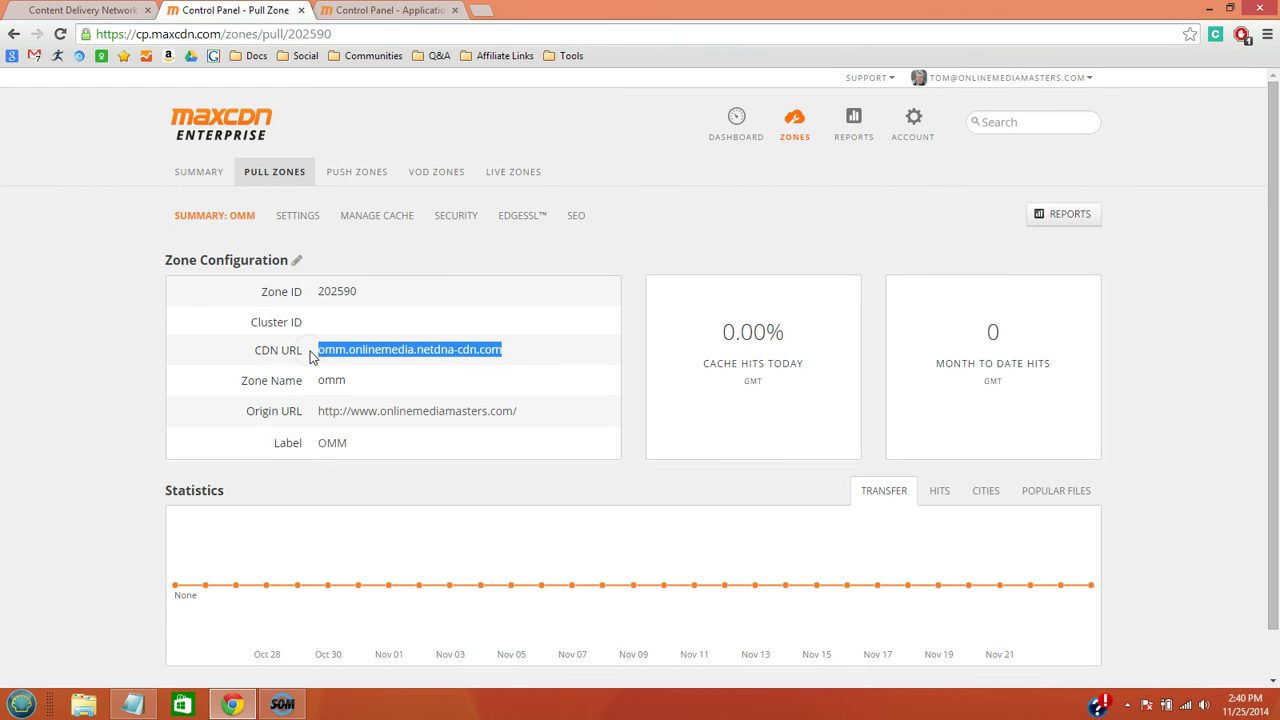
click(40, 12)
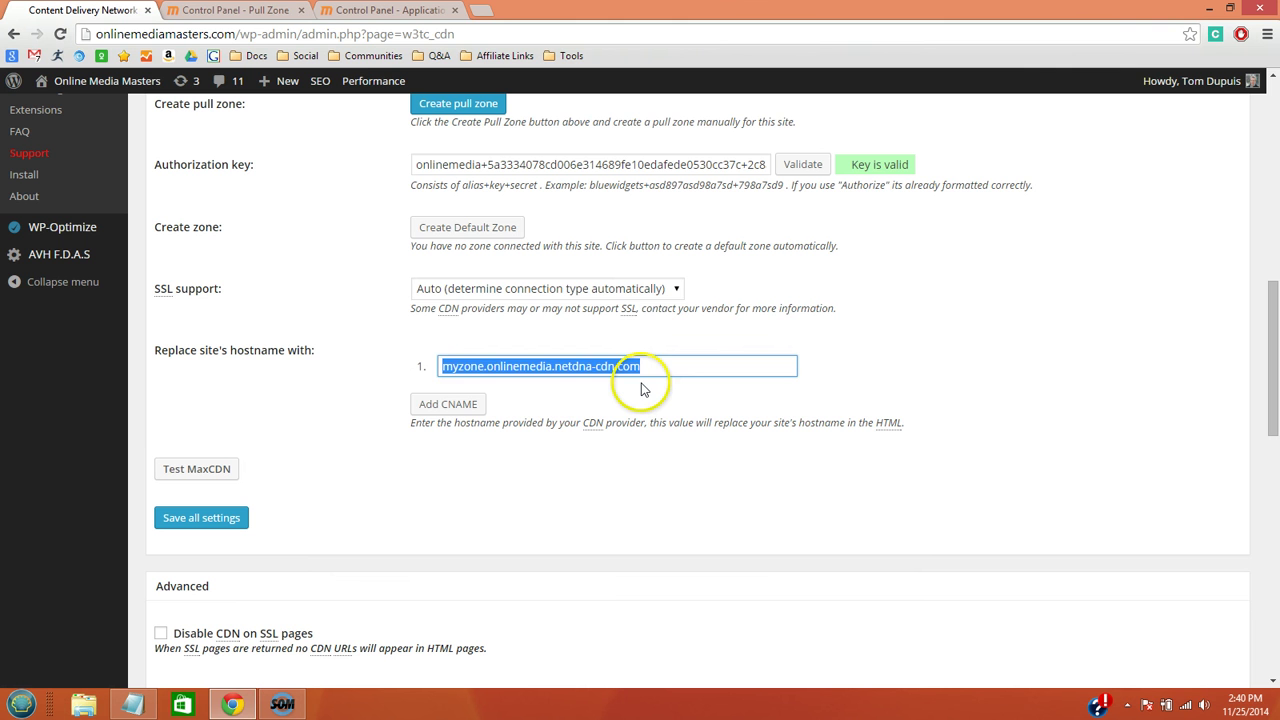
key(ctrl+v)
key(ctrl+z)
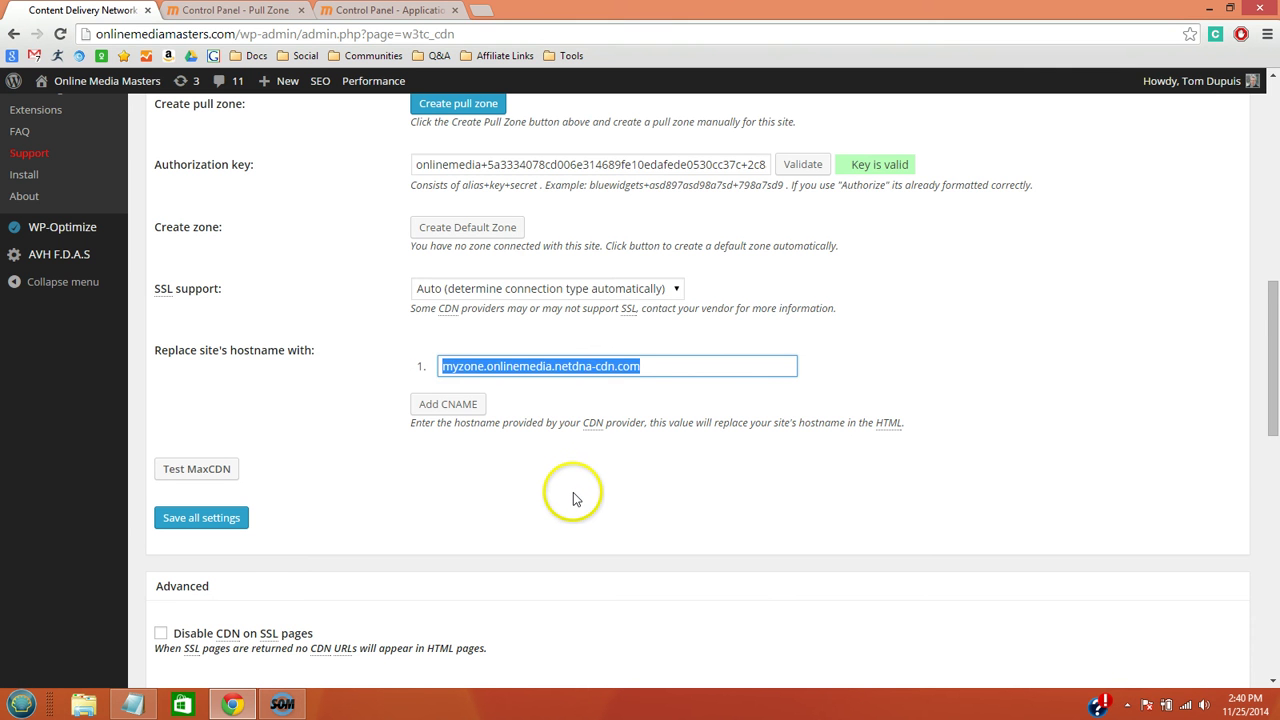
key(ctrl+v)
key(ctrl+Tab)
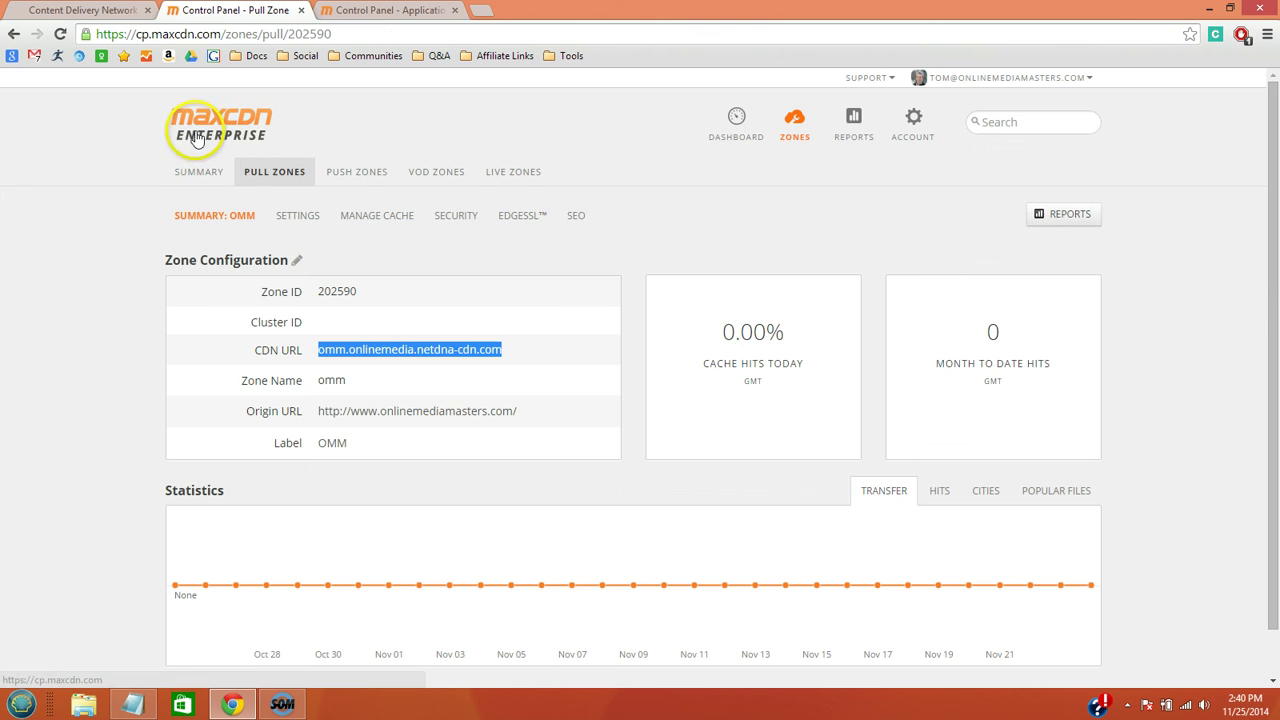
click(80, 10)
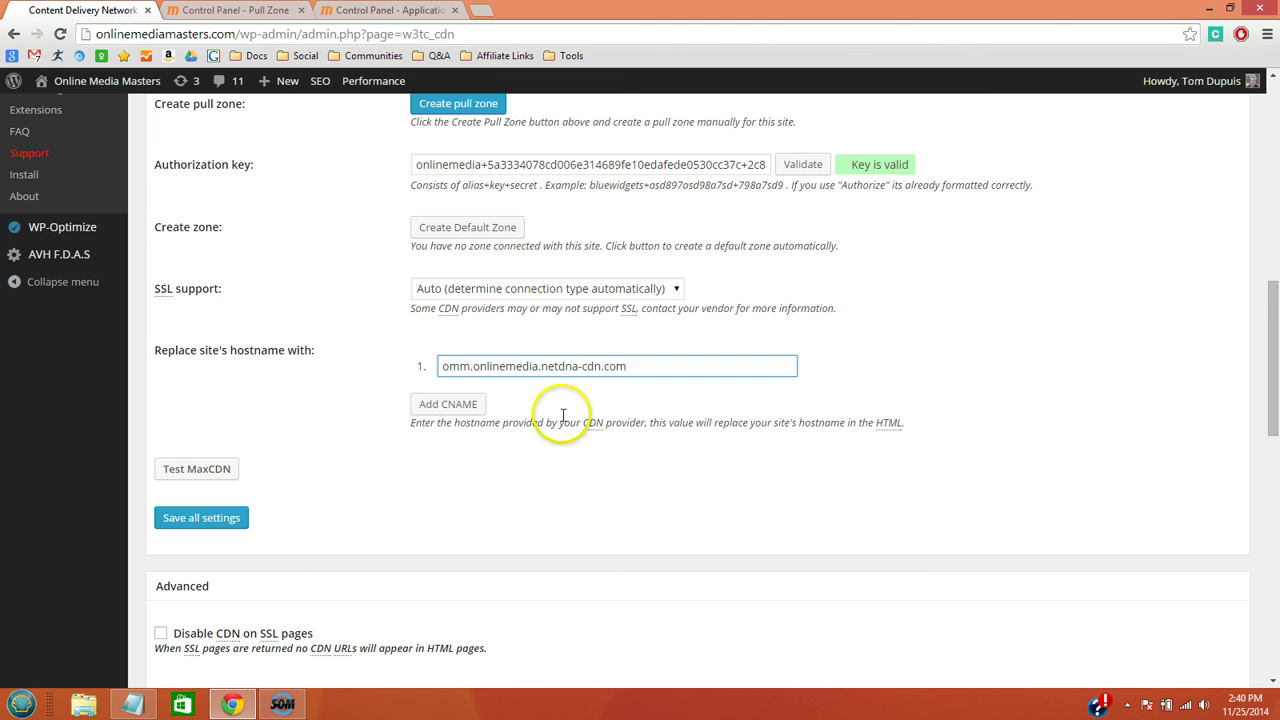
click(564, 516)
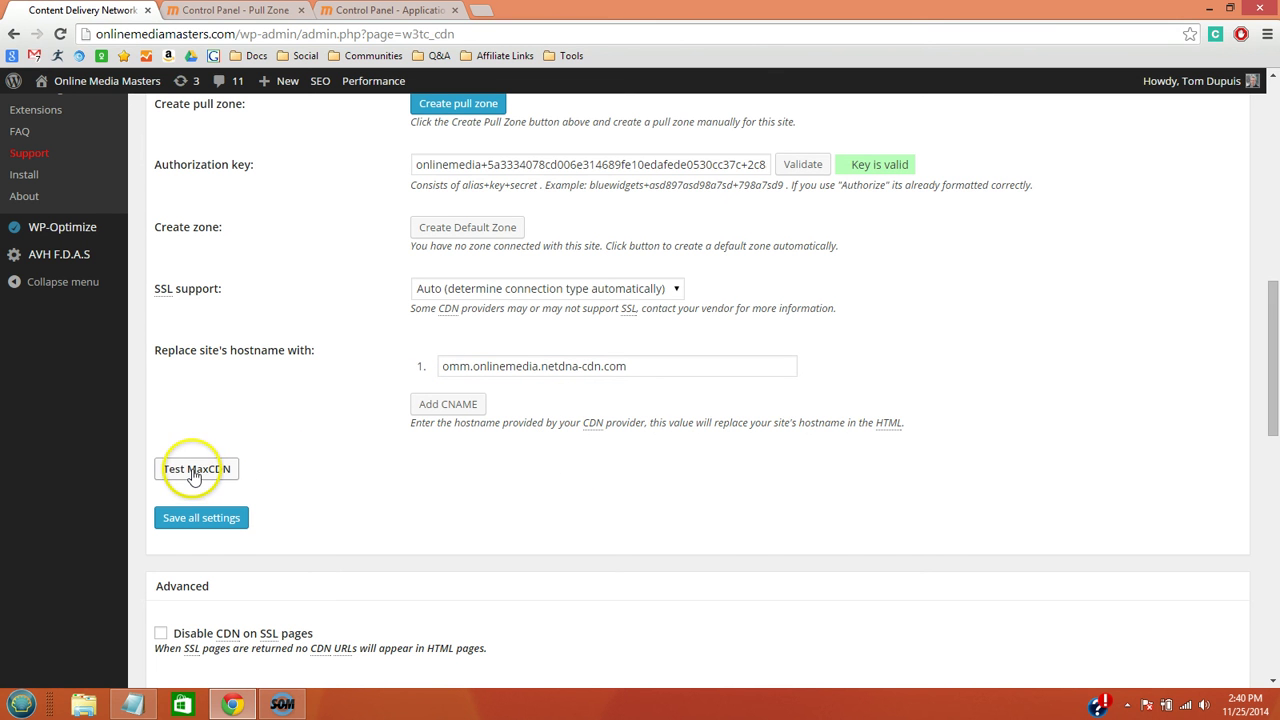
Save all W3 Total Cache settings with the new CDN hostname and authorization key
click(207, 519)
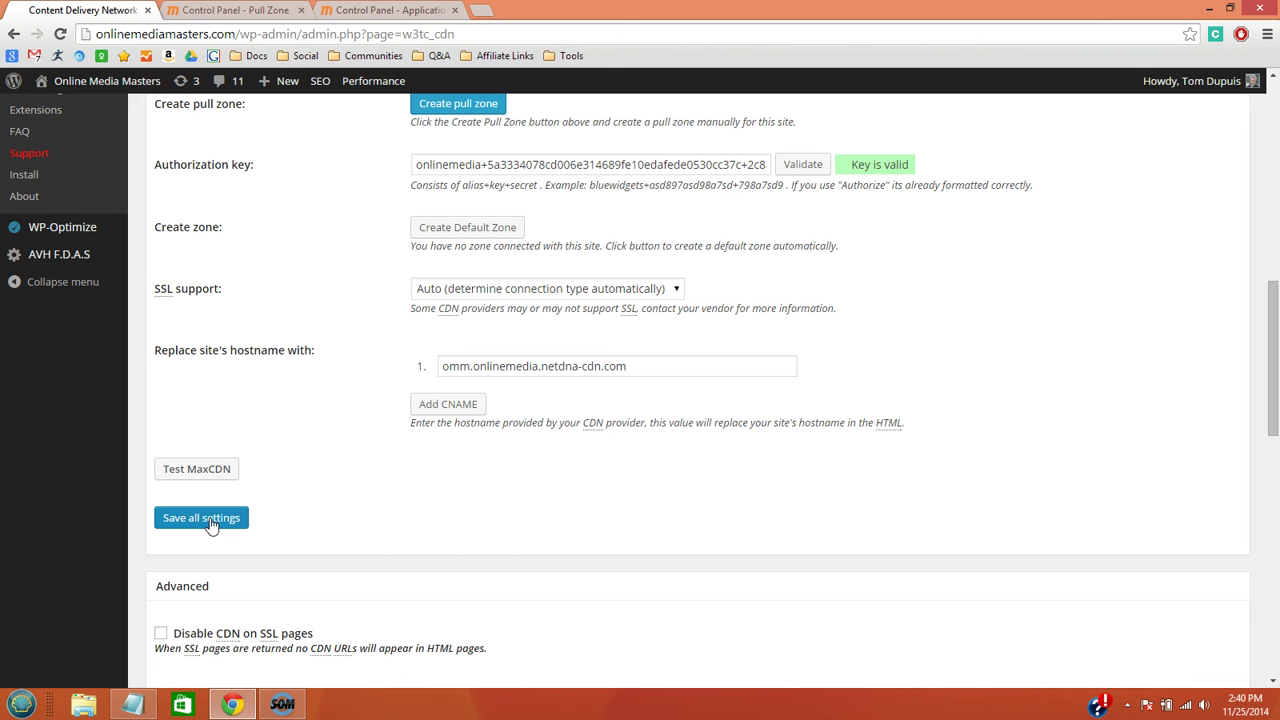
click(209, 521)
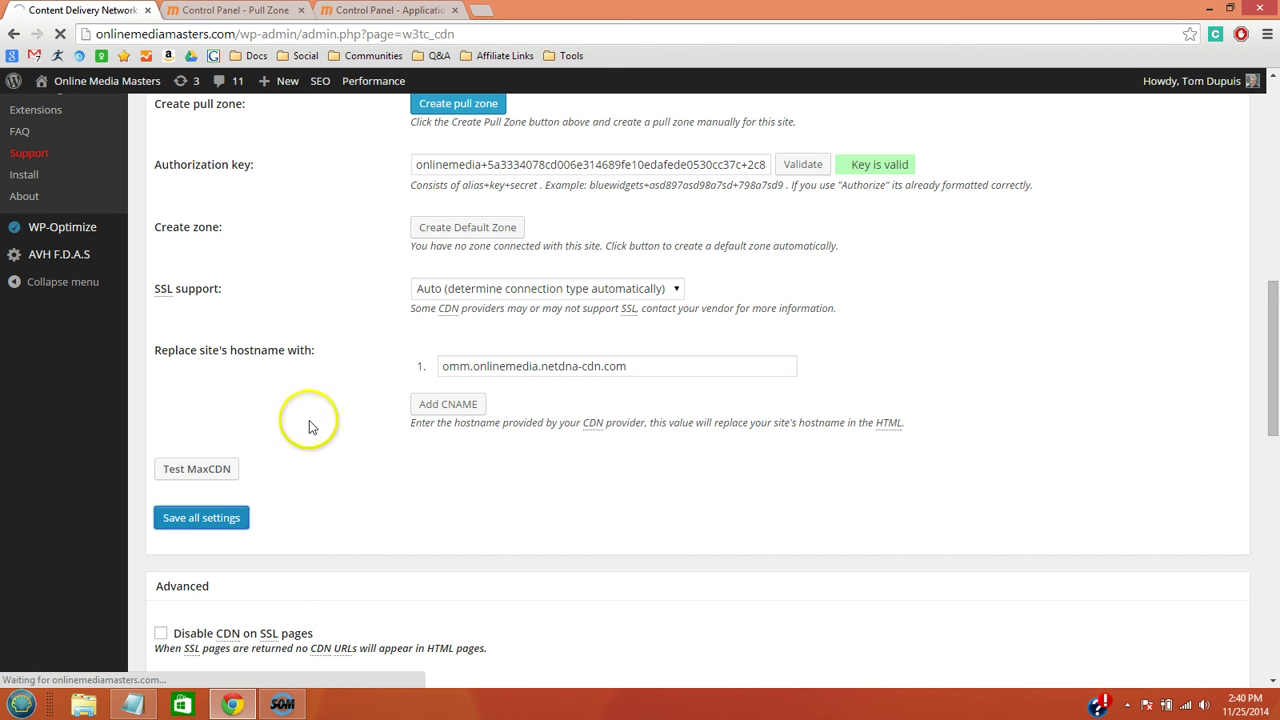